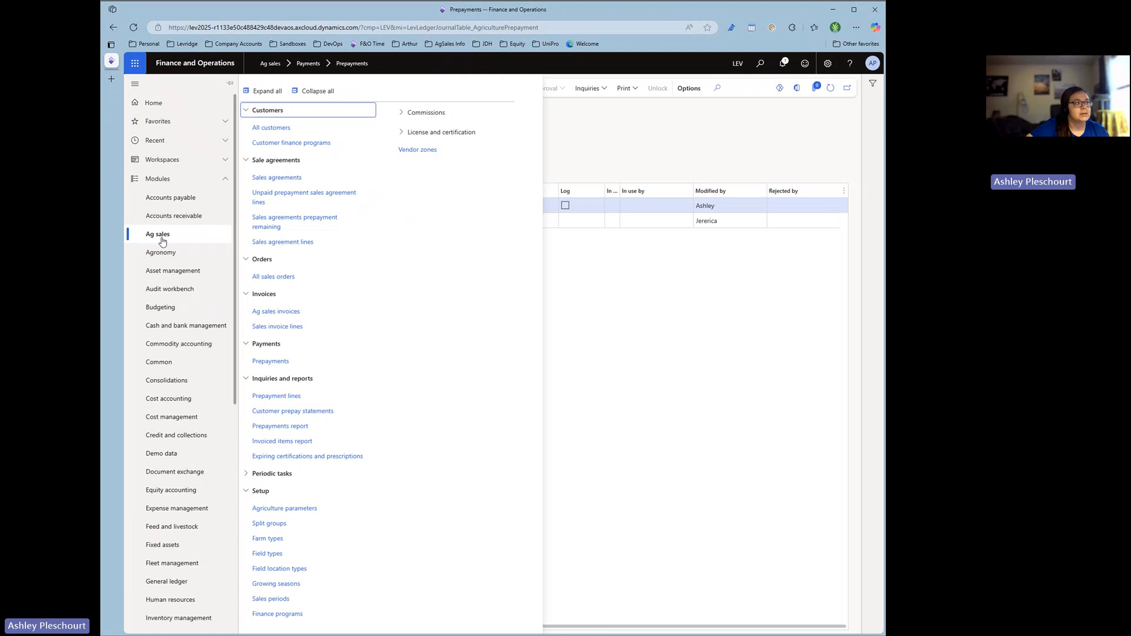
Review the prepayment options for payments and sales orders in the Ag sales agriculture parameters.
left_click(285, 511)
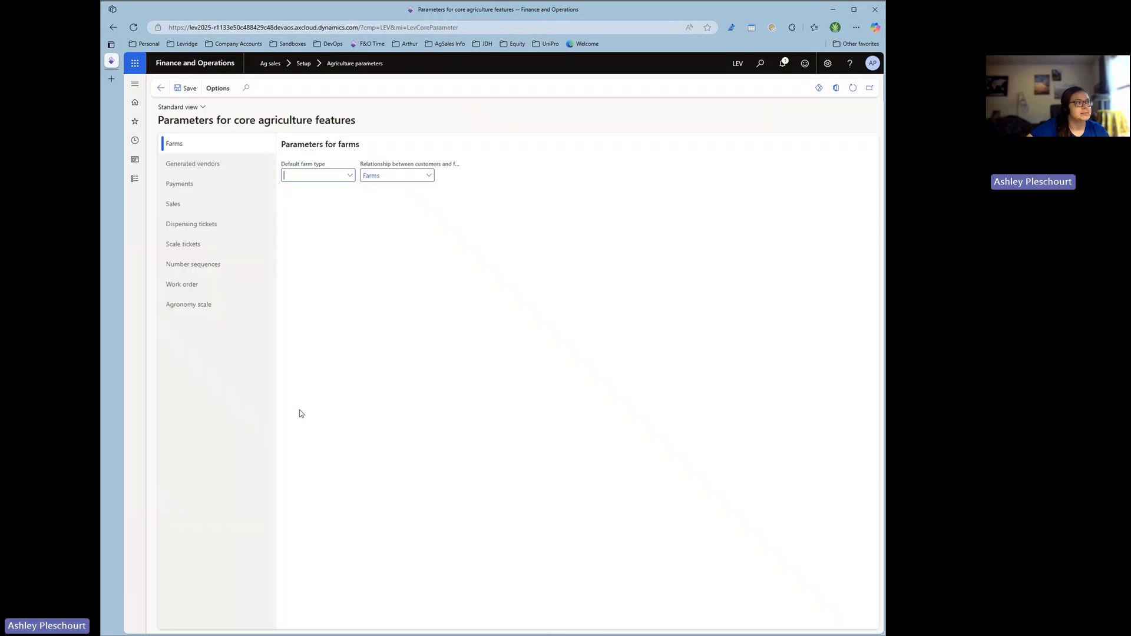
left_click(211, 187)
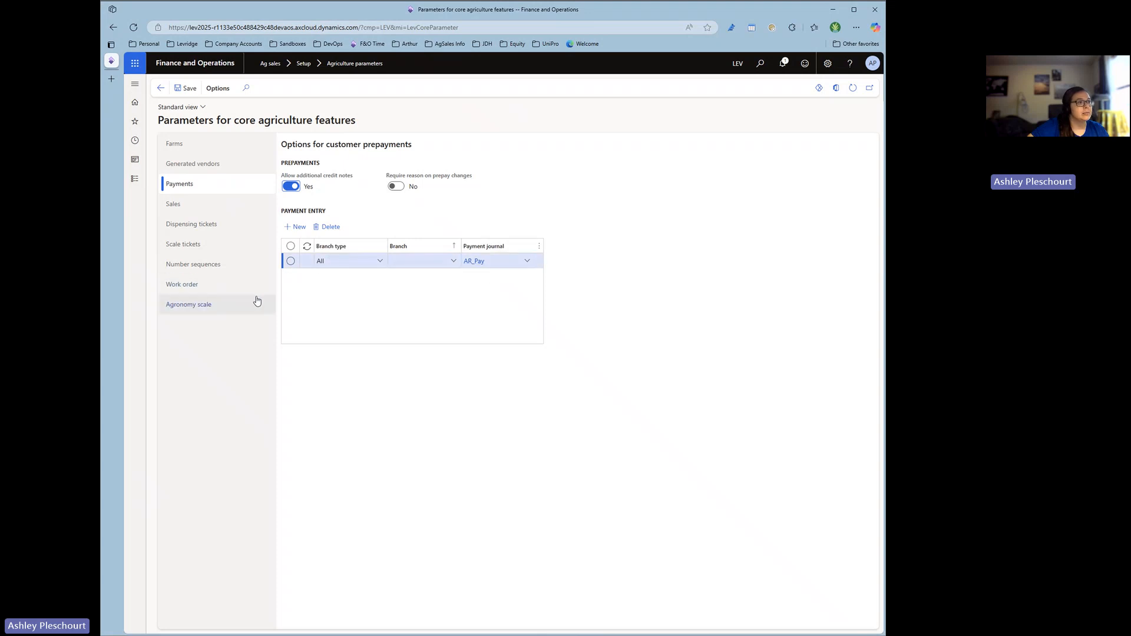
left_click(203, 208)
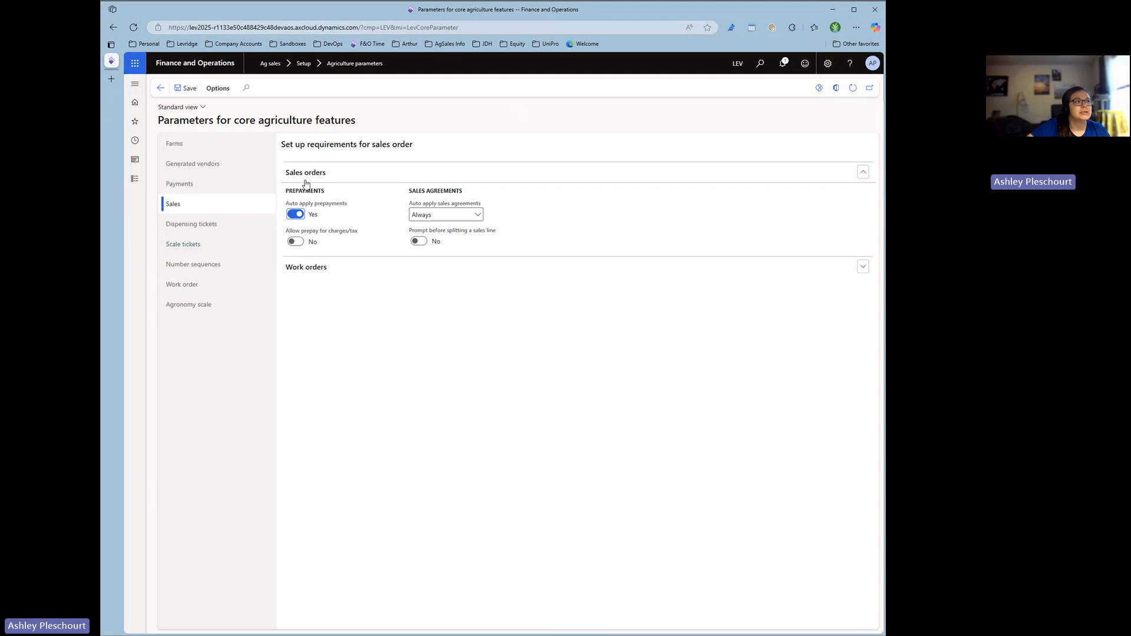
mouse_move(354, 234)
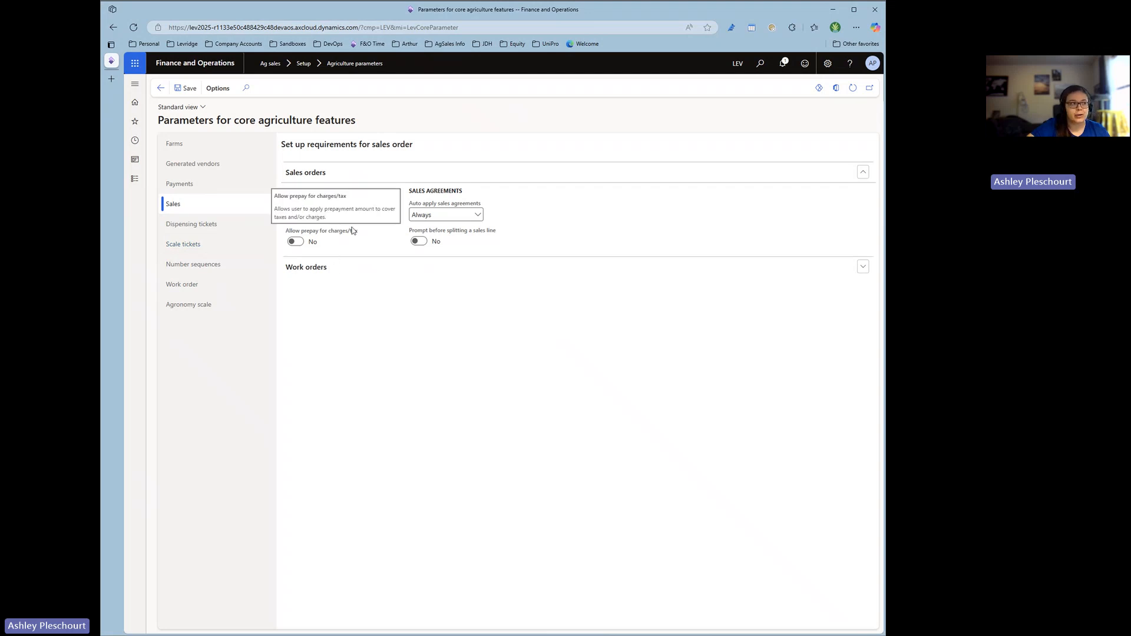
left_click(295, 214)
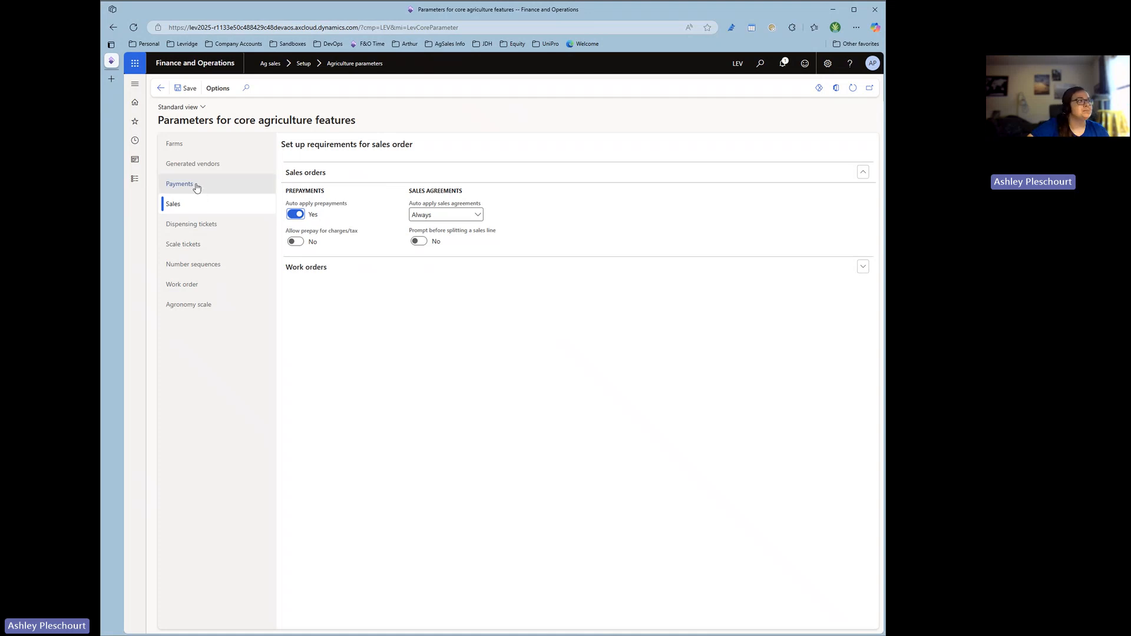
Create a new journal in the Ag sales prepayments list with the journal name AR_Pre.
left_click(135, 178)
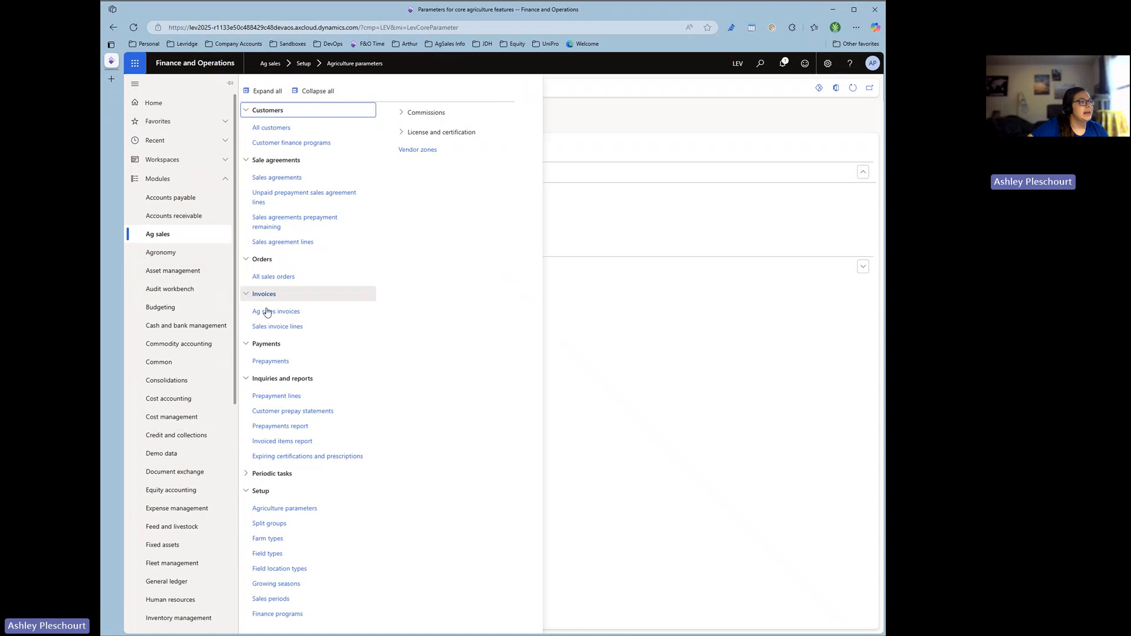
left_click(272, 361)
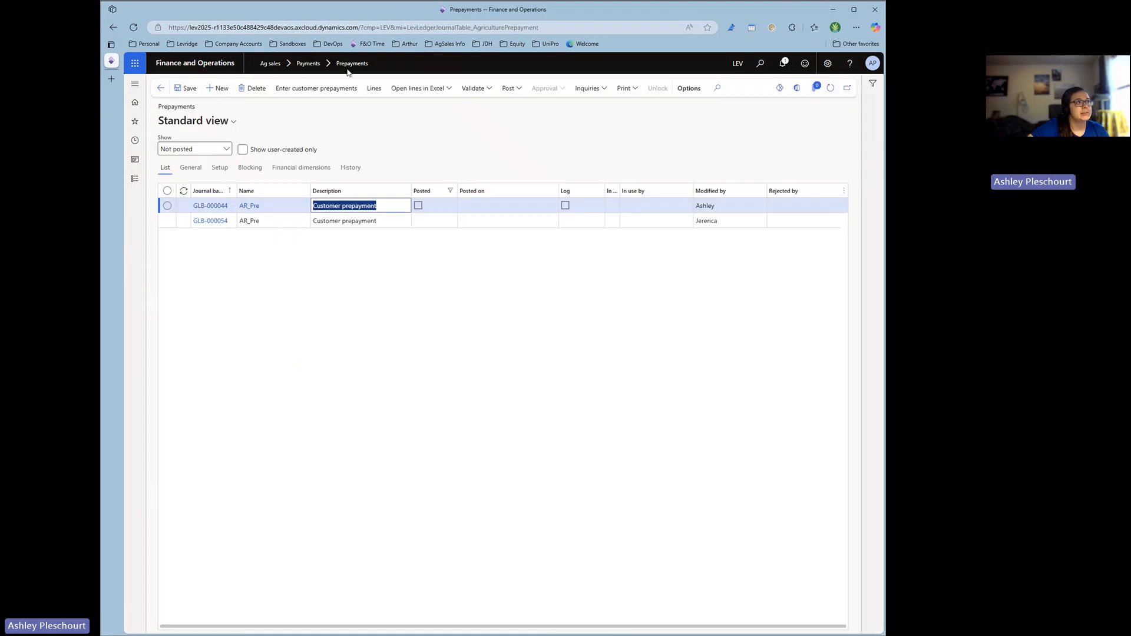
left_click(370, 292)
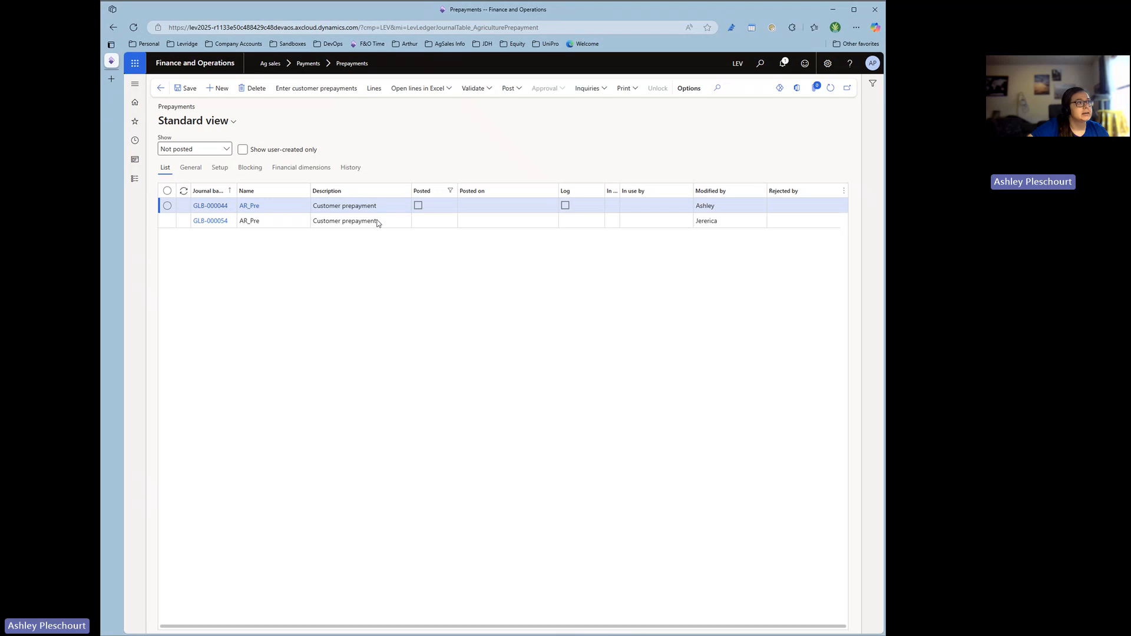
left_click(218, 88)
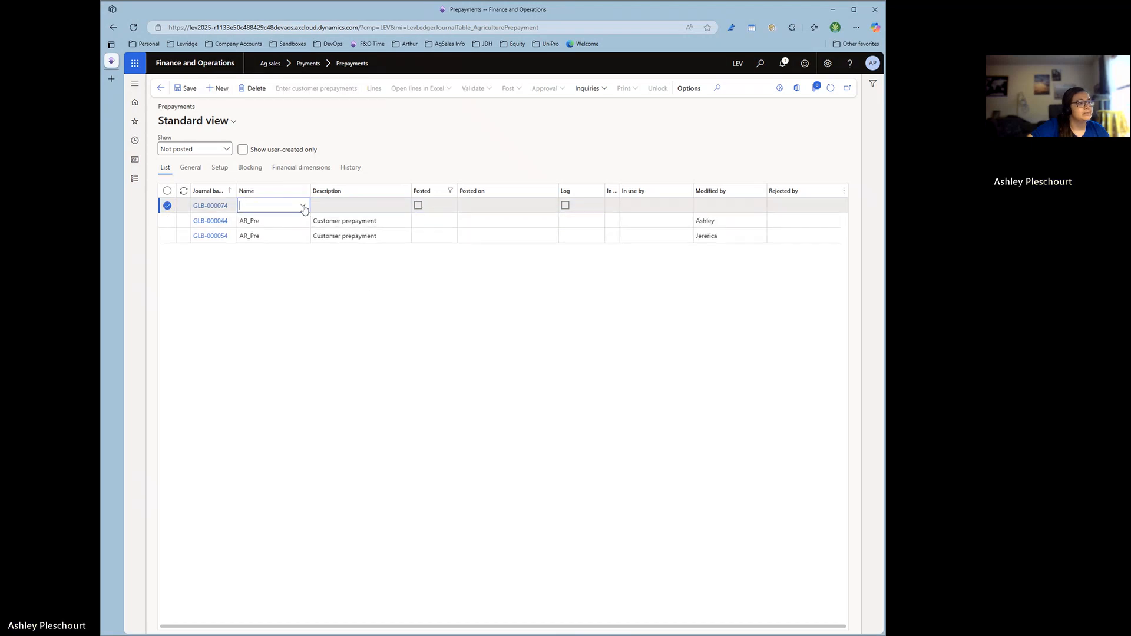
left_click(303, 206)
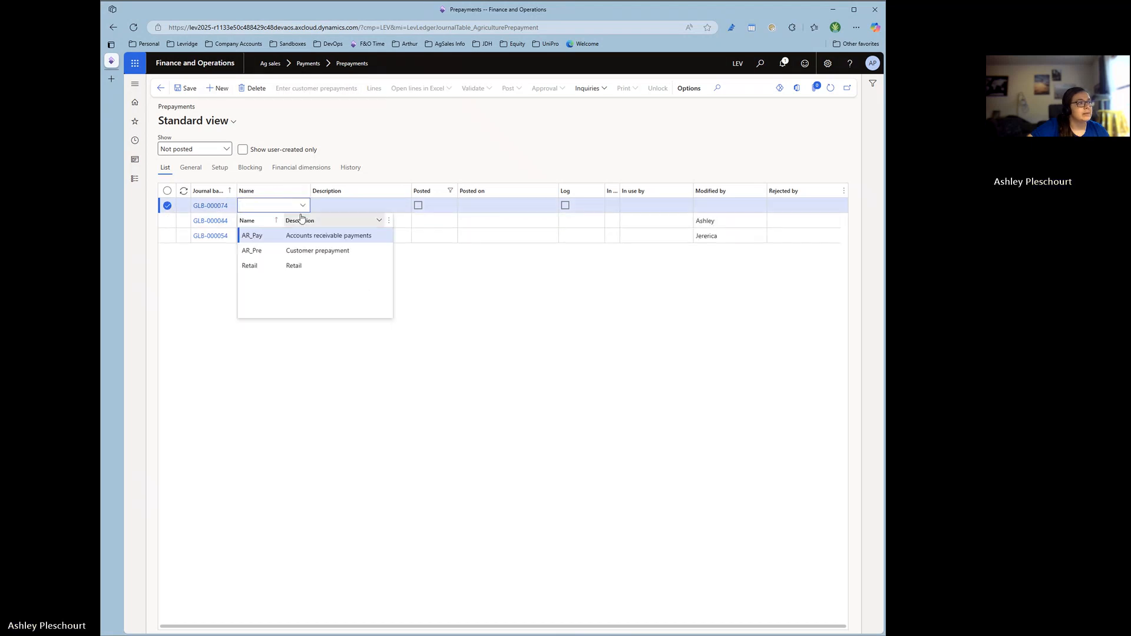
left_click(275, 250)
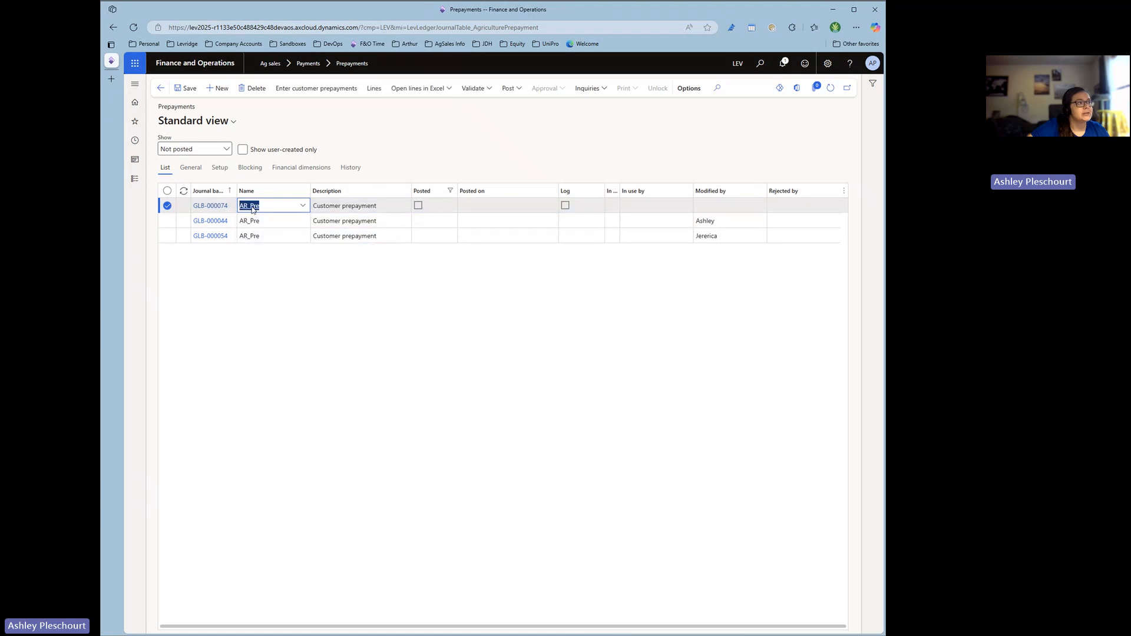
left_click(277, 330)
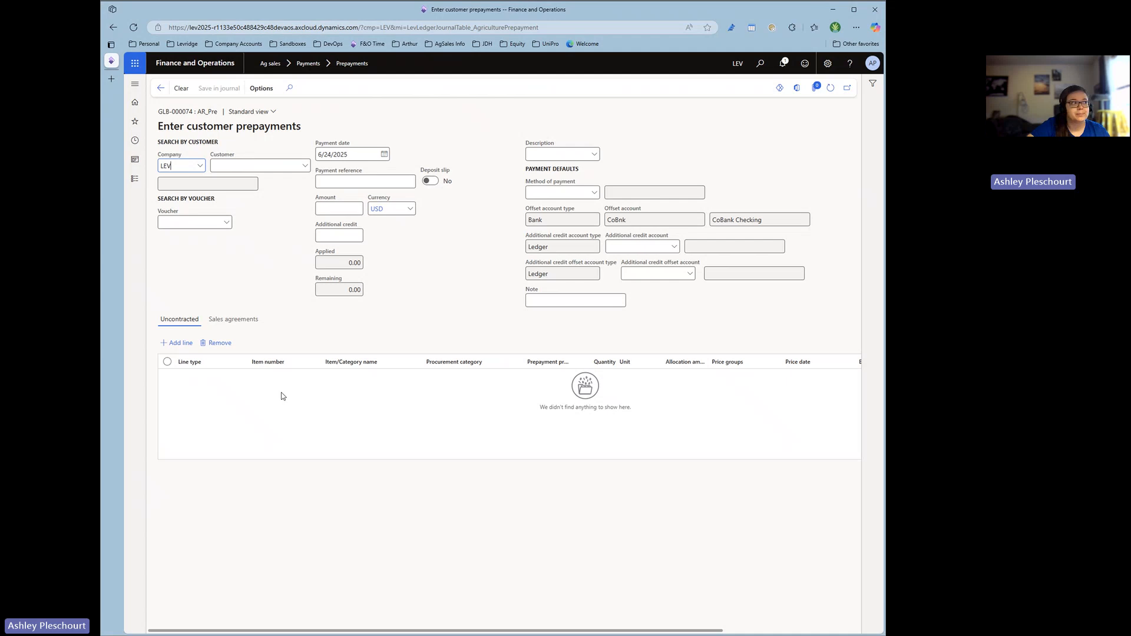
left_click(283, 166)
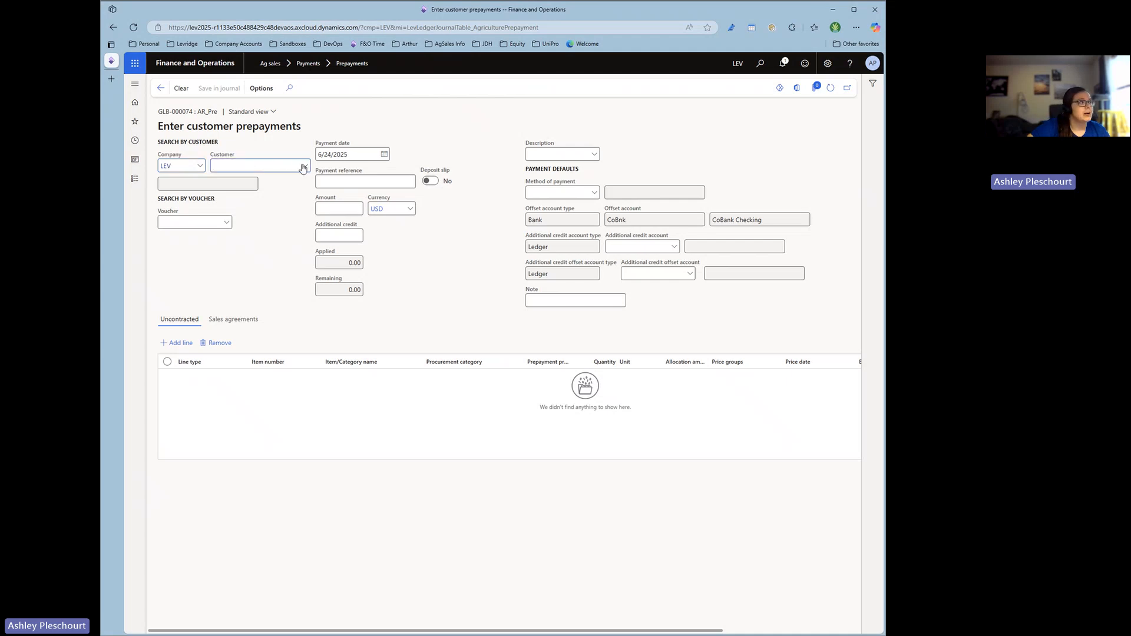
left_click(303, 168)
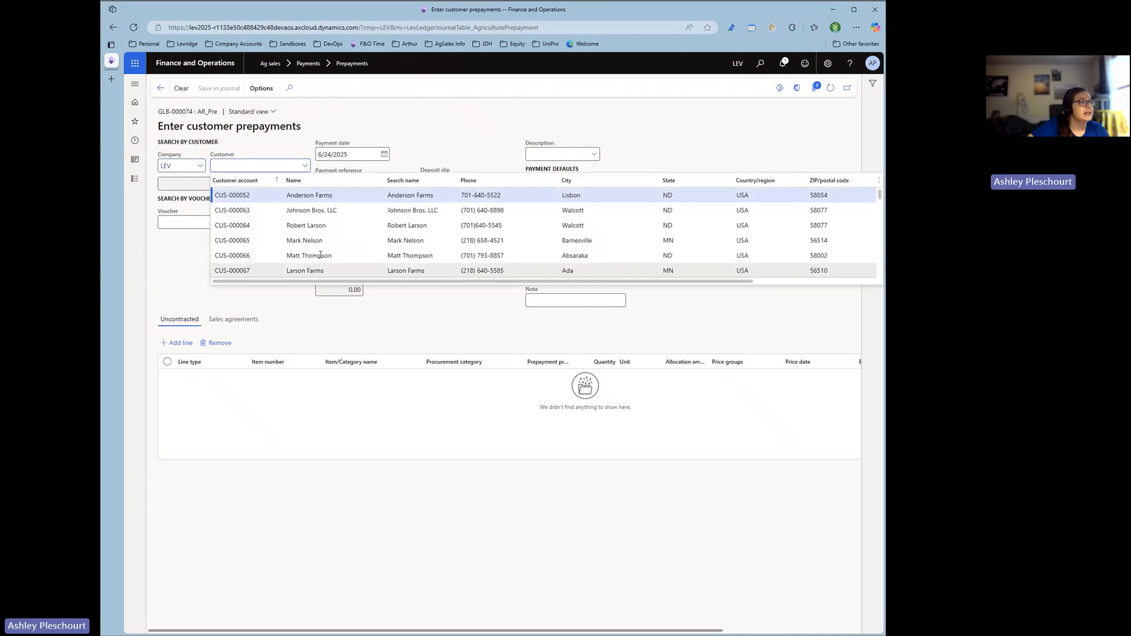
scroll(330, 253, "down", 2)
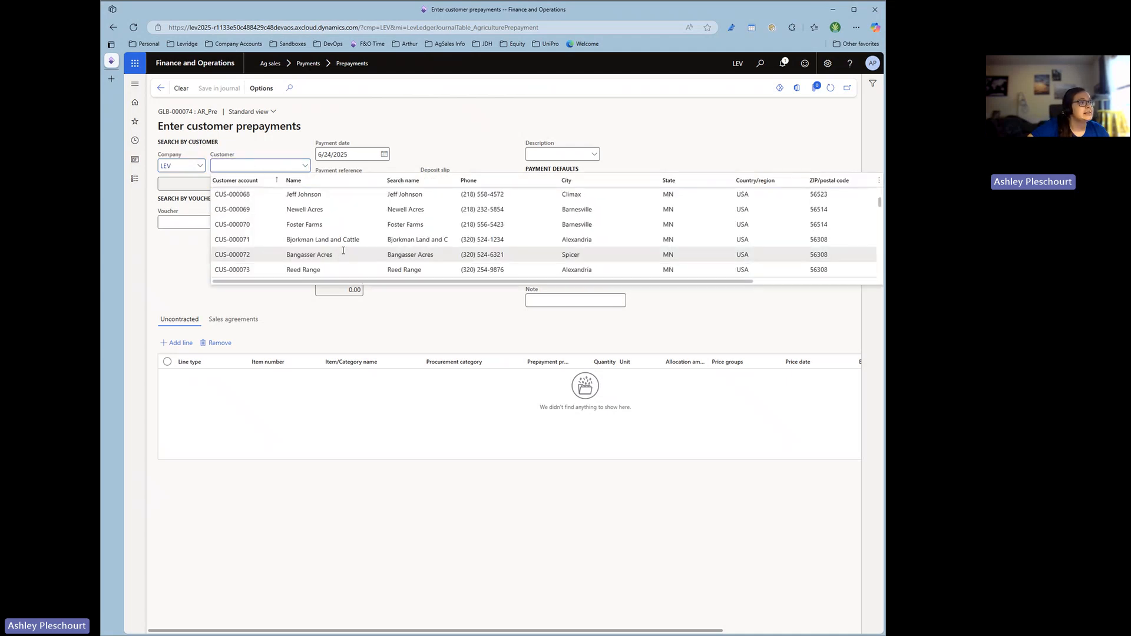
left_click(281, 270)
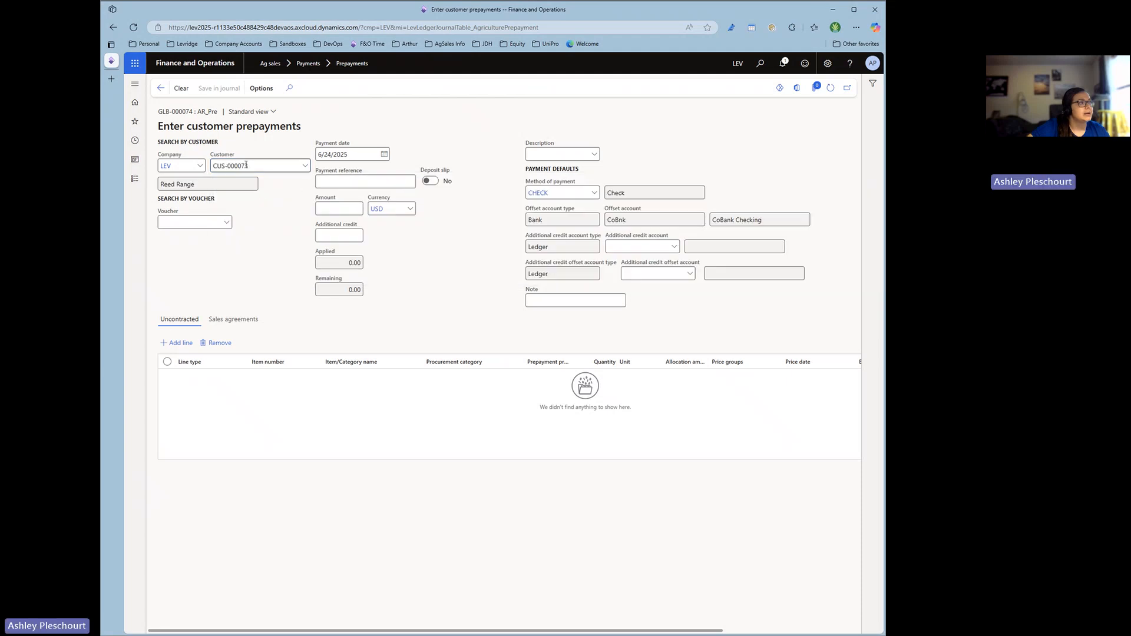
left_click(359, 183)
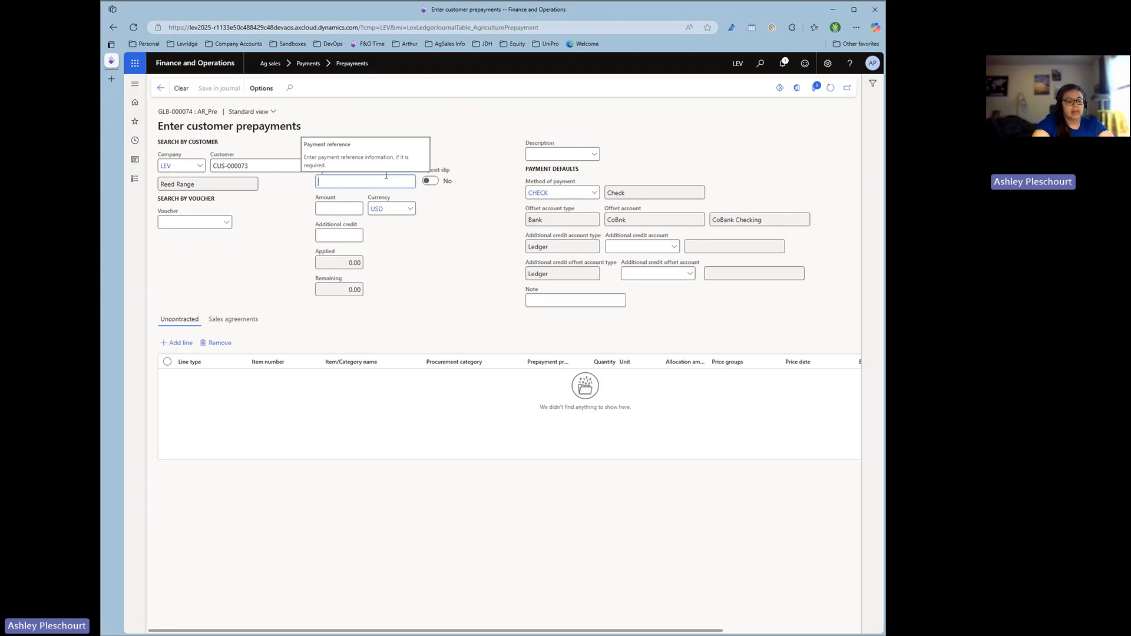
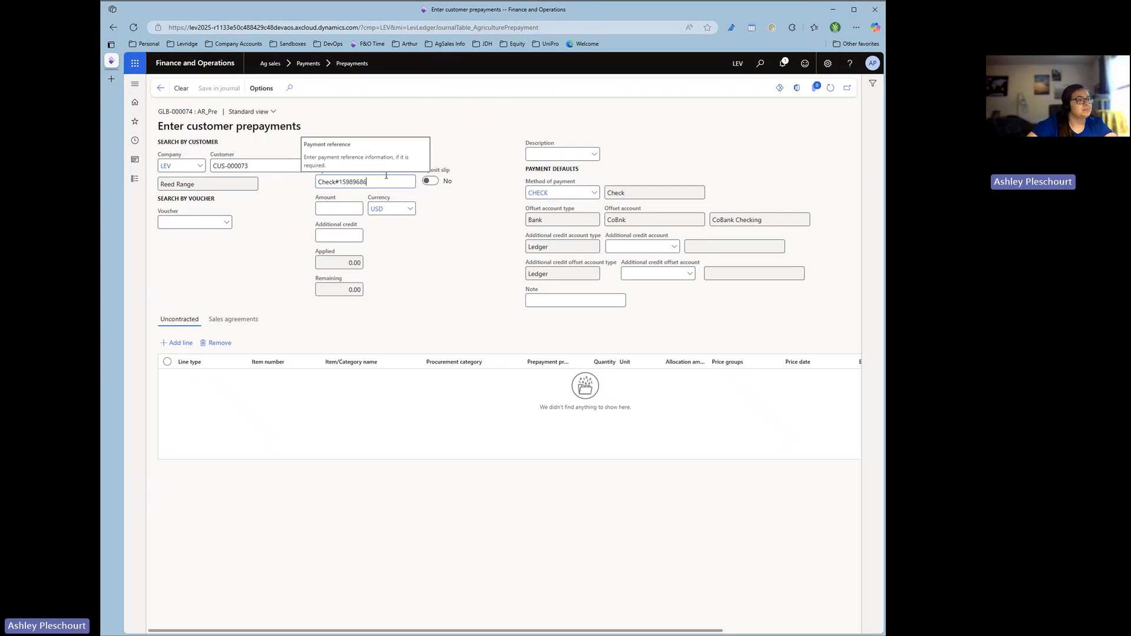
Enable the deposit slip for the payment and set its amount to 25,000.
left_click(435, 182)
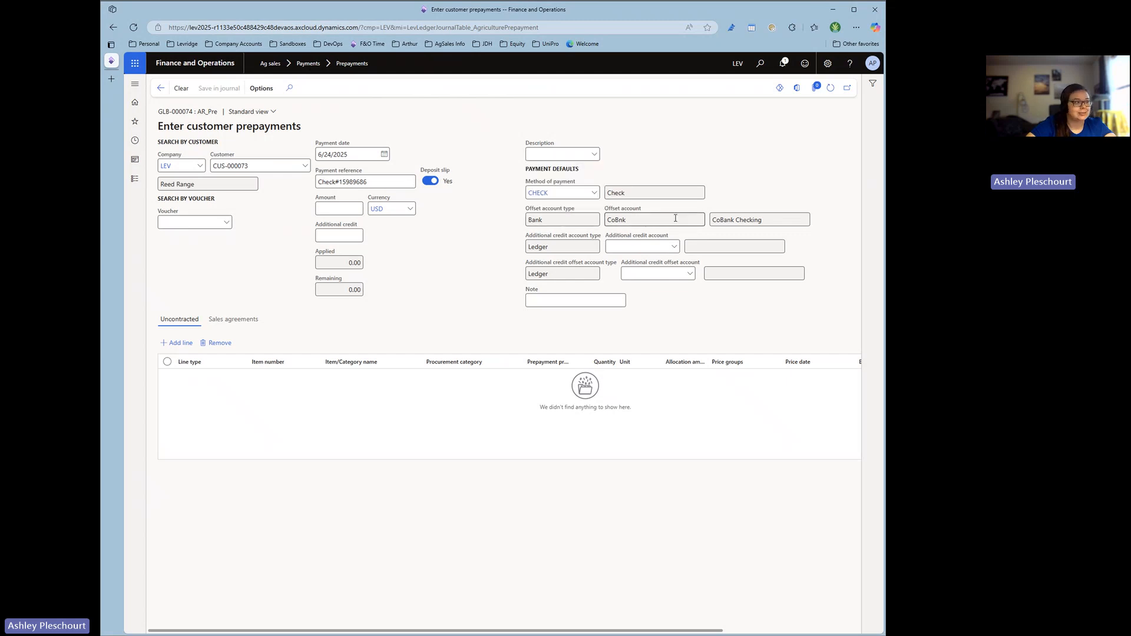
left_click(337, 209)
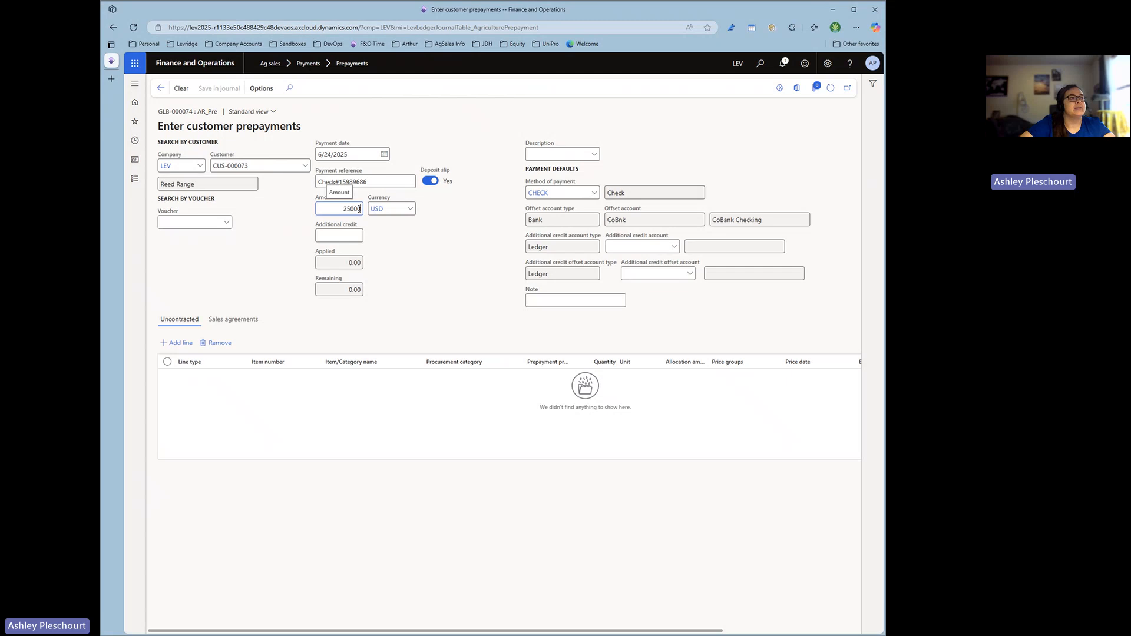
left_click(482, 249)
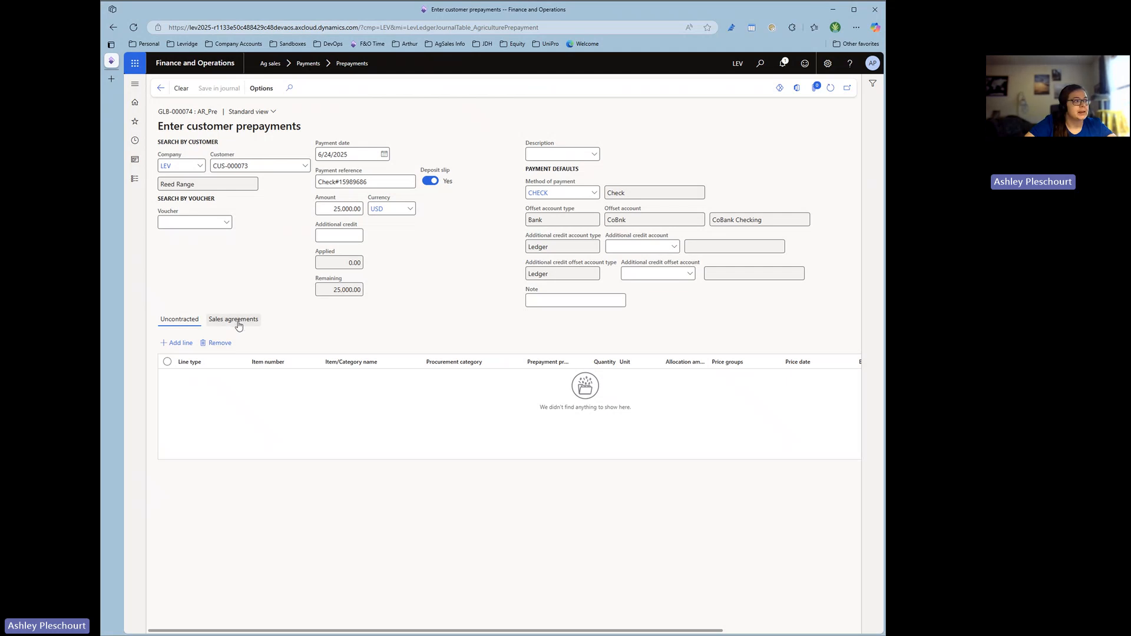
Check the customer's sales agreement lines, and add an uncontracted prepayment line of type Item for item Map.
left_click(241, 322)
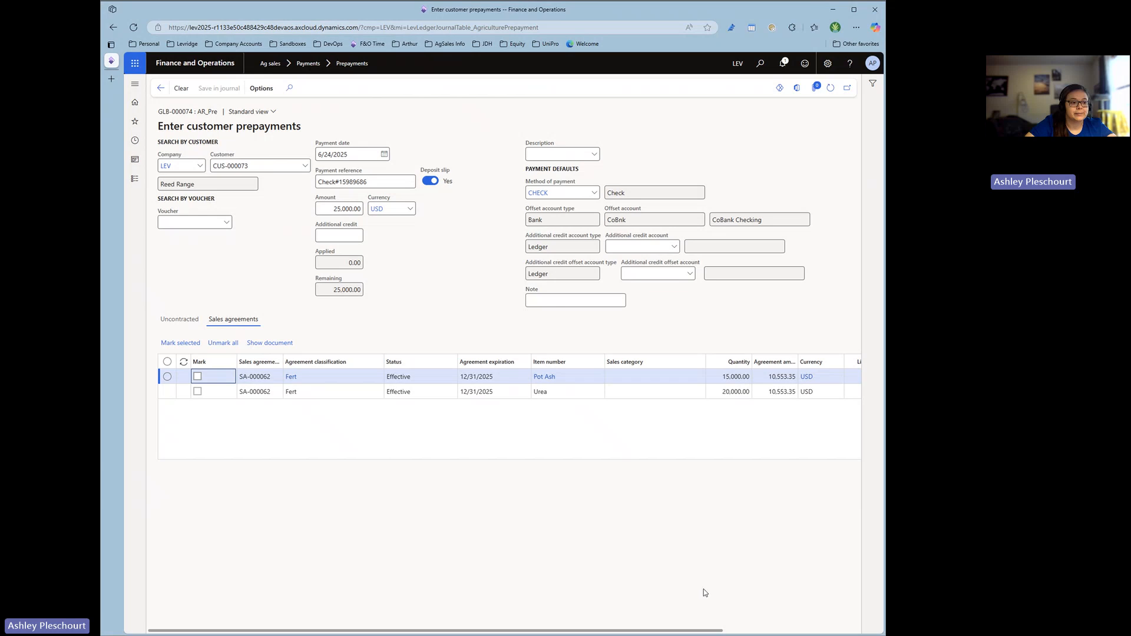
left_click(180, 320)
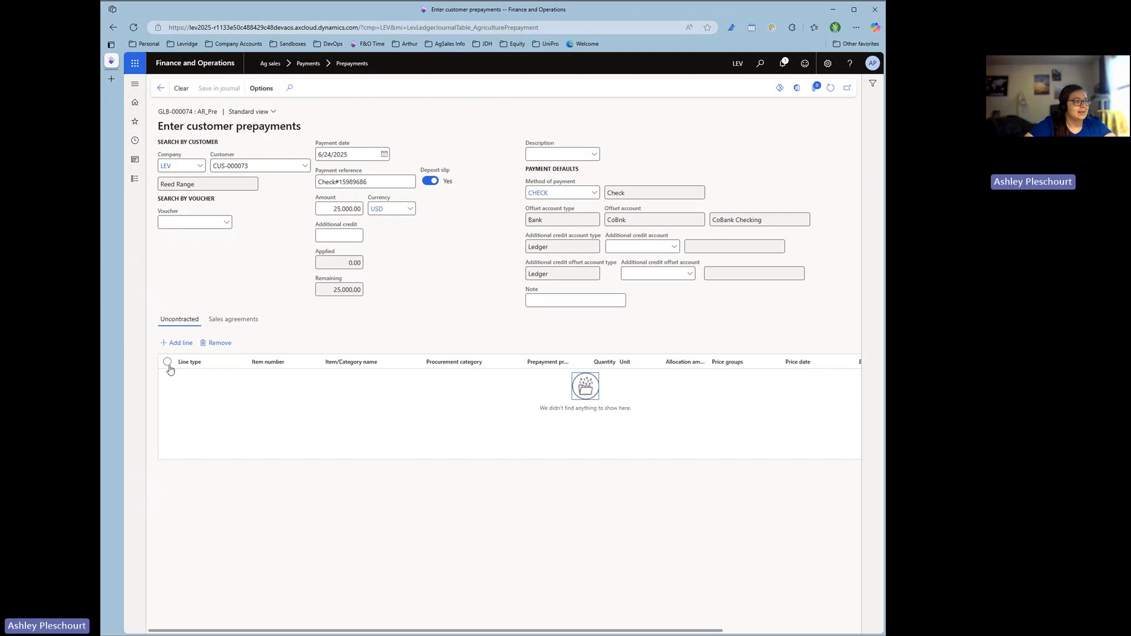
left_click(181, 343)
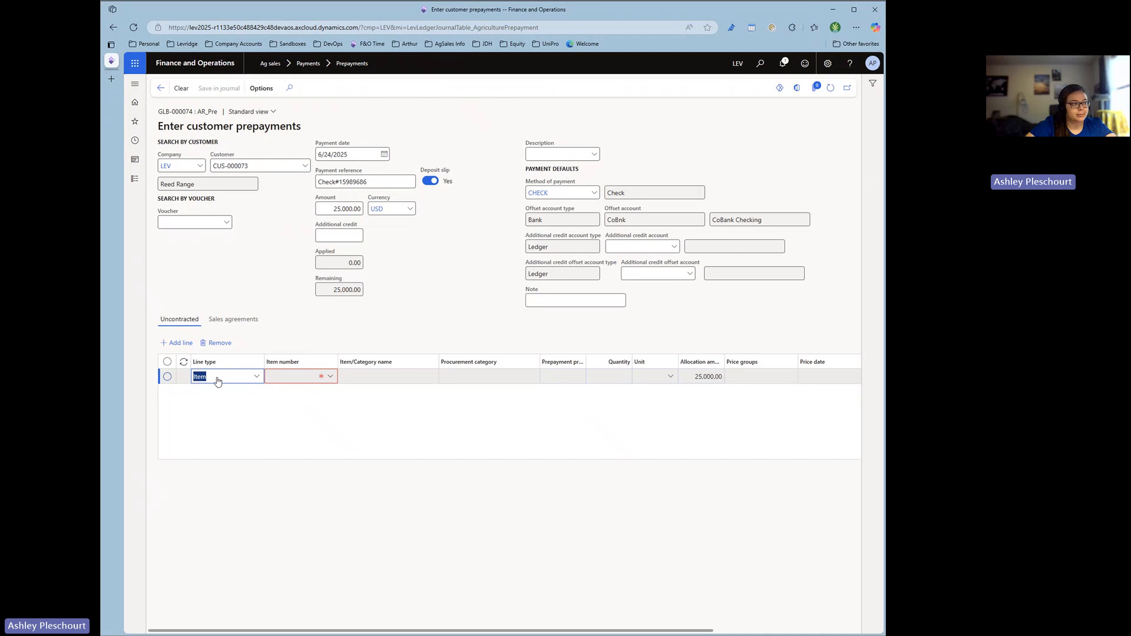
left_click(257, 378)
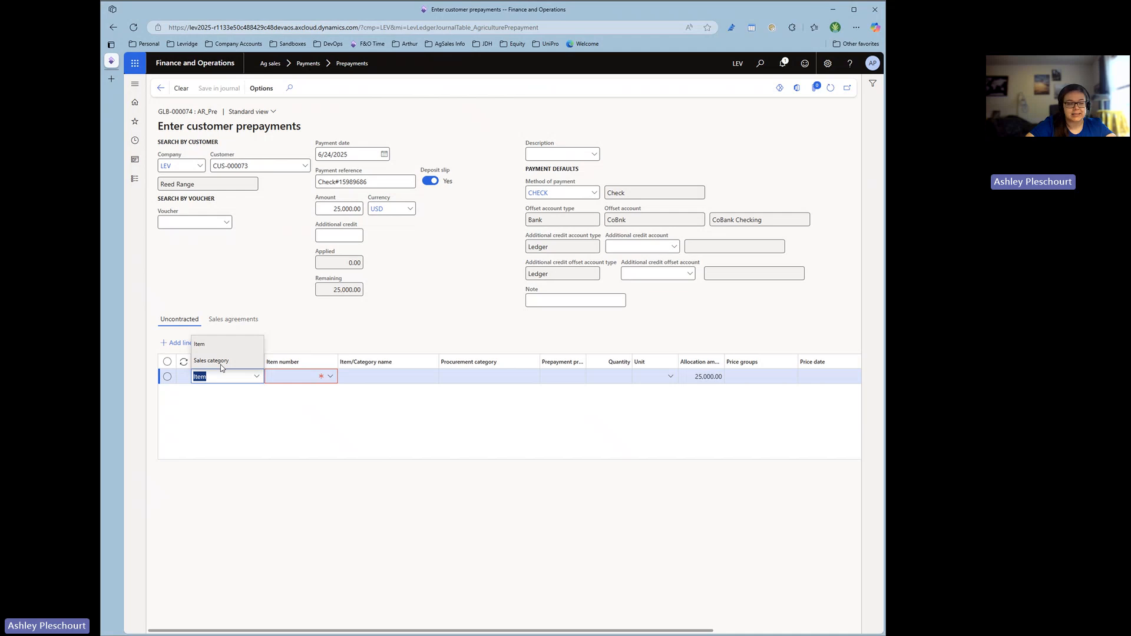
left_click(299, 422)
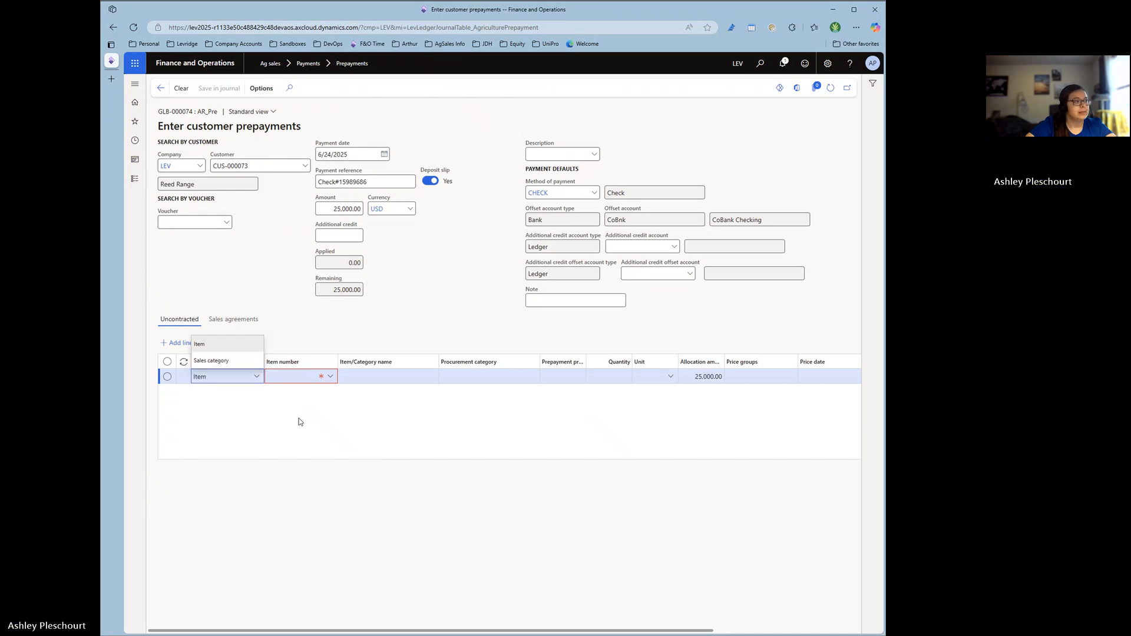
left_click(331, 377)
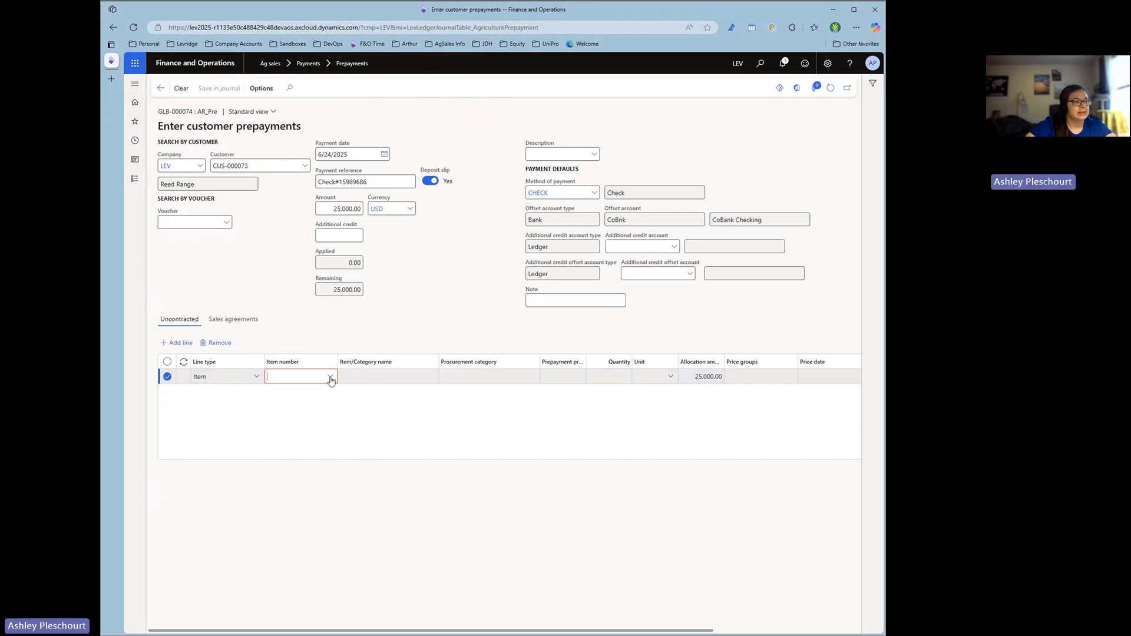
type("u")
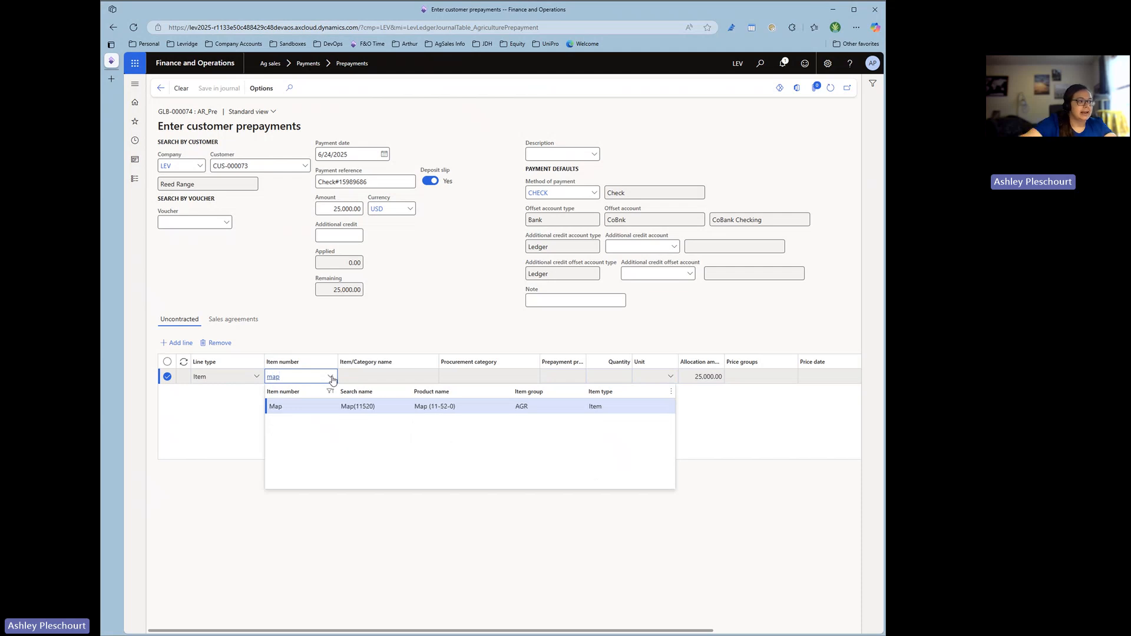
left_click(373, 408)
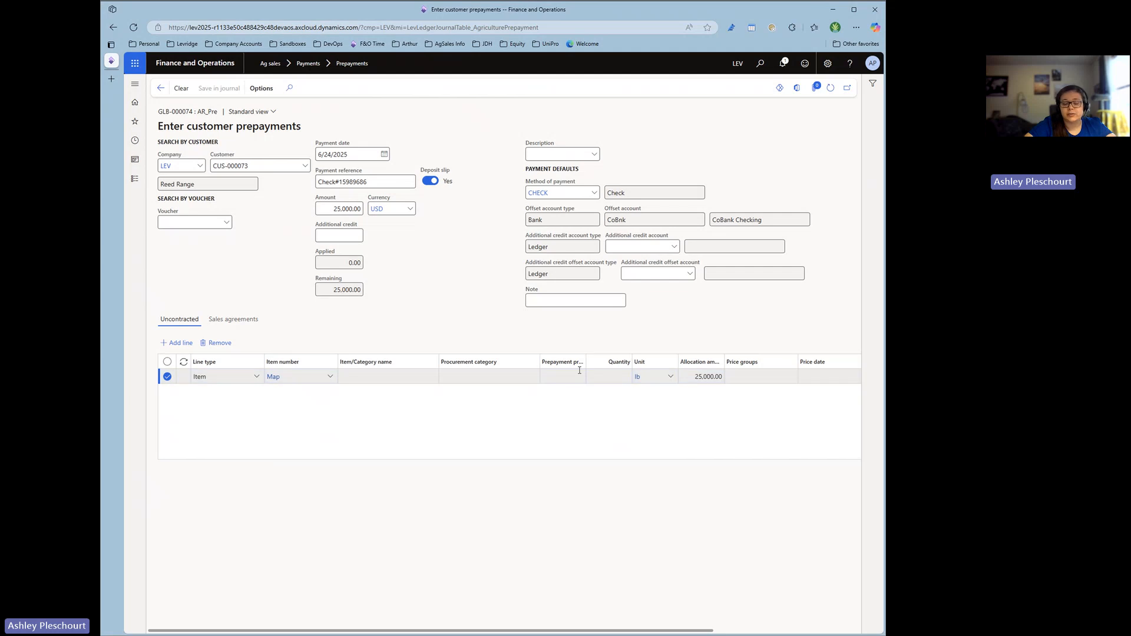
Set the prepayment price of the Map line to 0.205 and its allocation amount to 5,000.
left_click(563, 377)
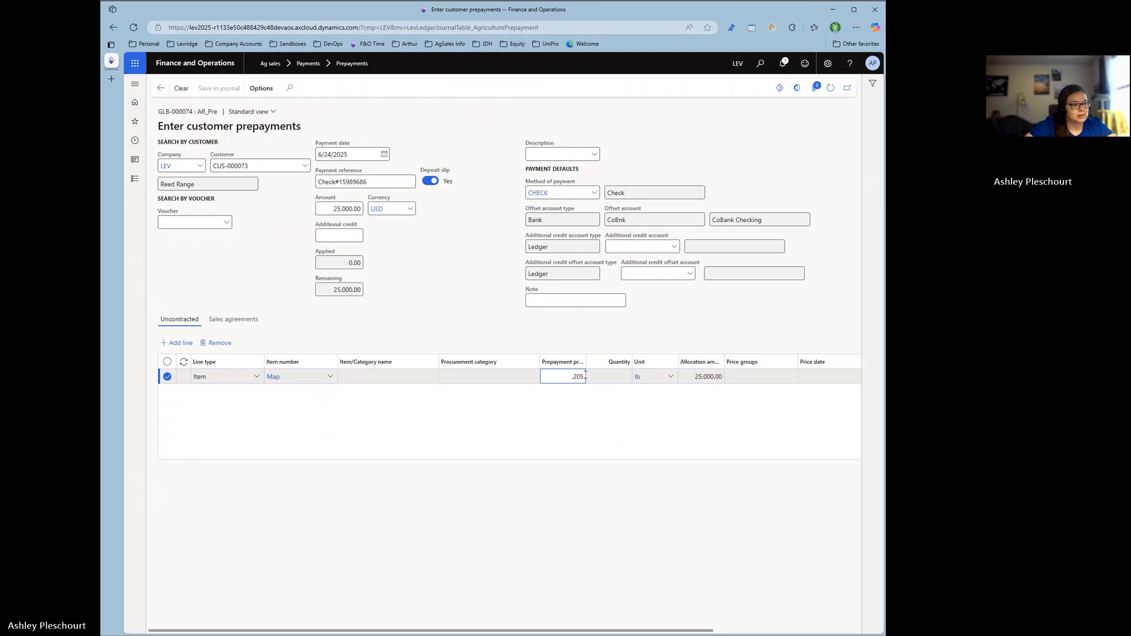
left_click(746, 426)
left_click(694, 378)
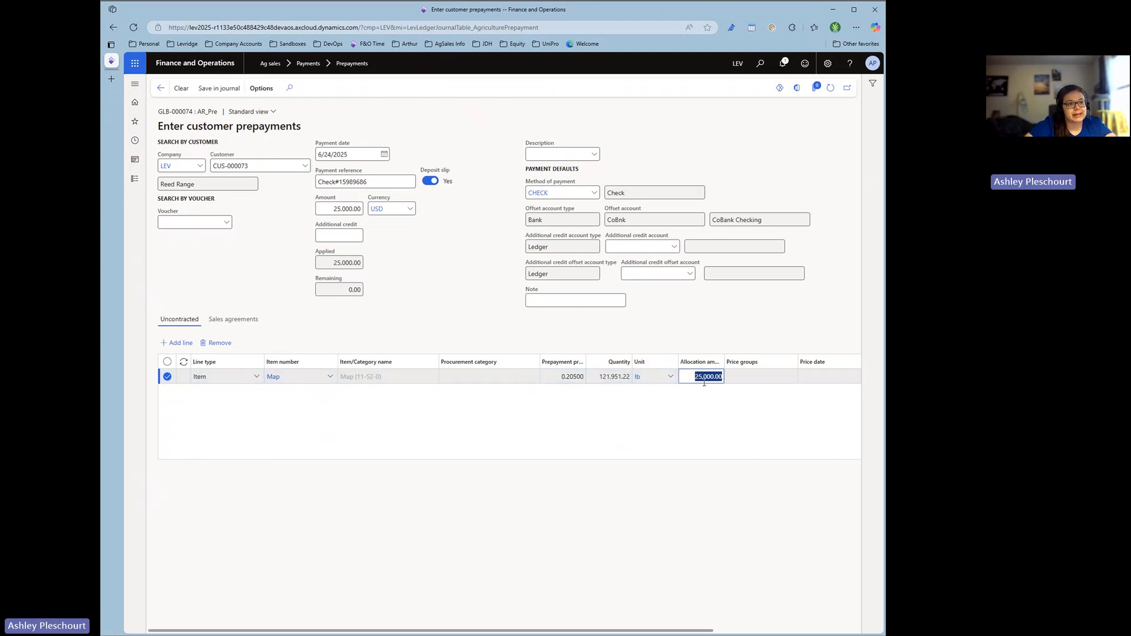
type("5000")
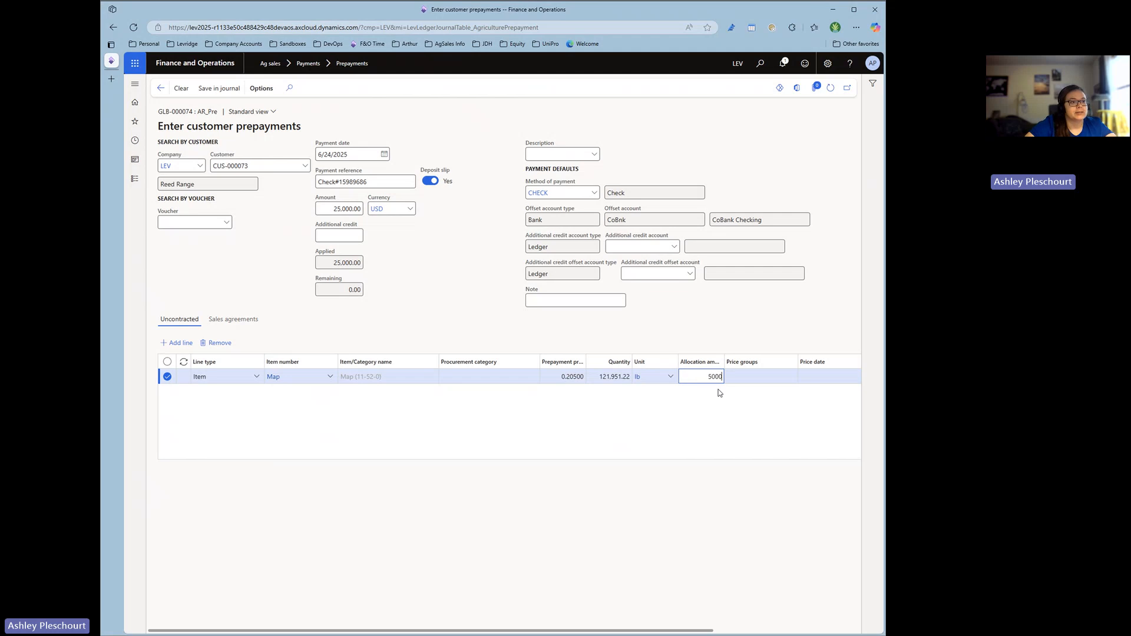
key("Return")
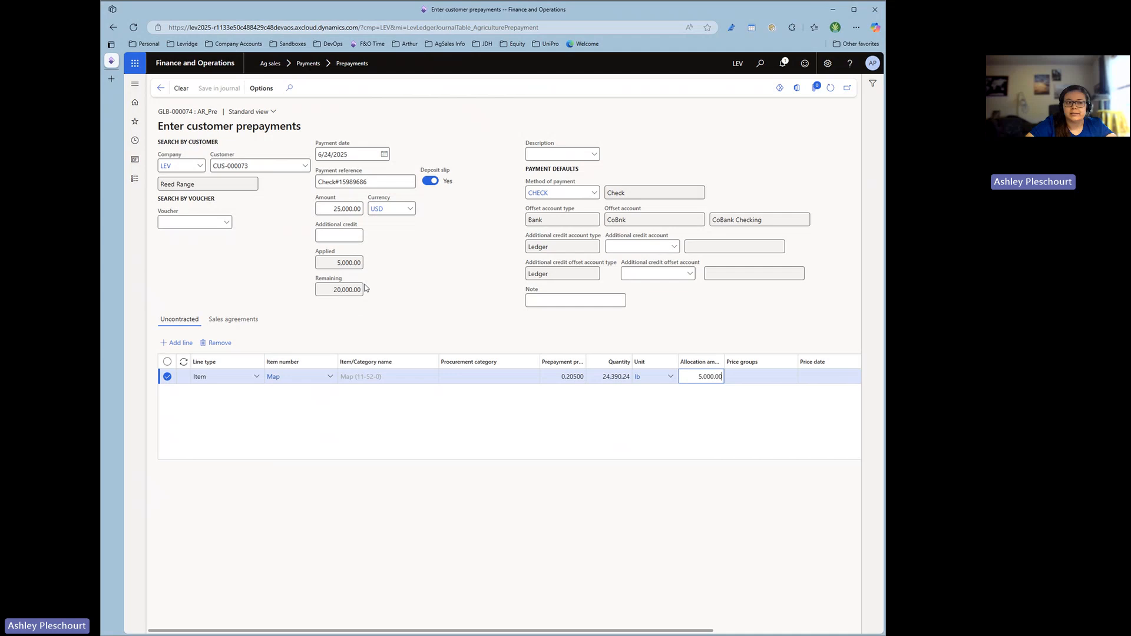
left_click(497, 438)
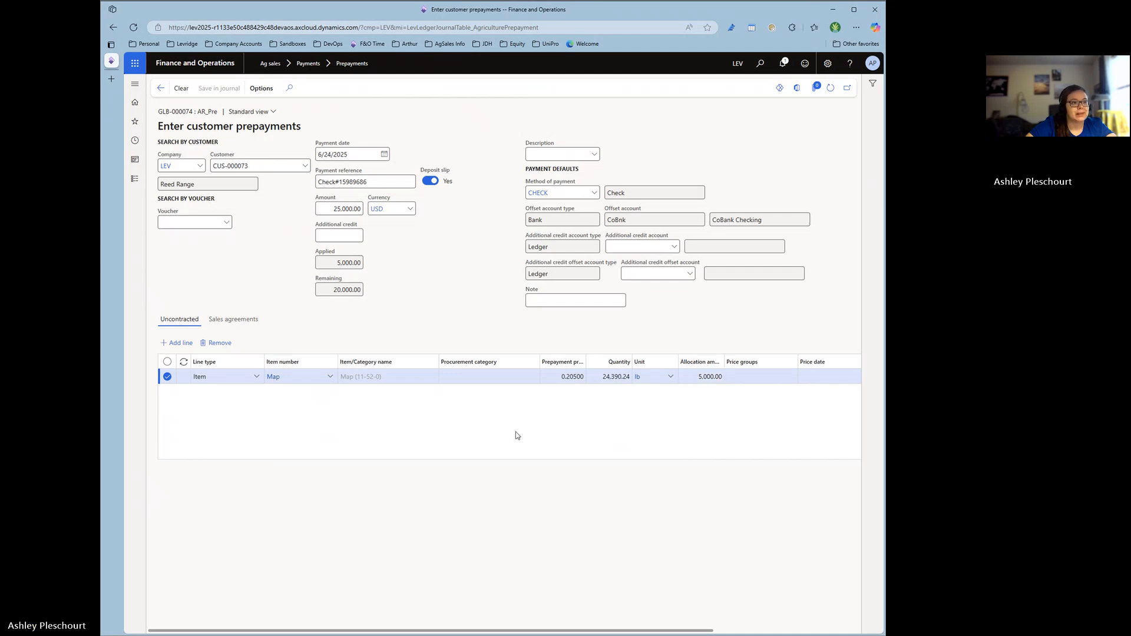
Add a second uncontracted prepayment line for item DAP with an allocation amount of 5,000.
left_click(184, 344)
left_click(301, 378)
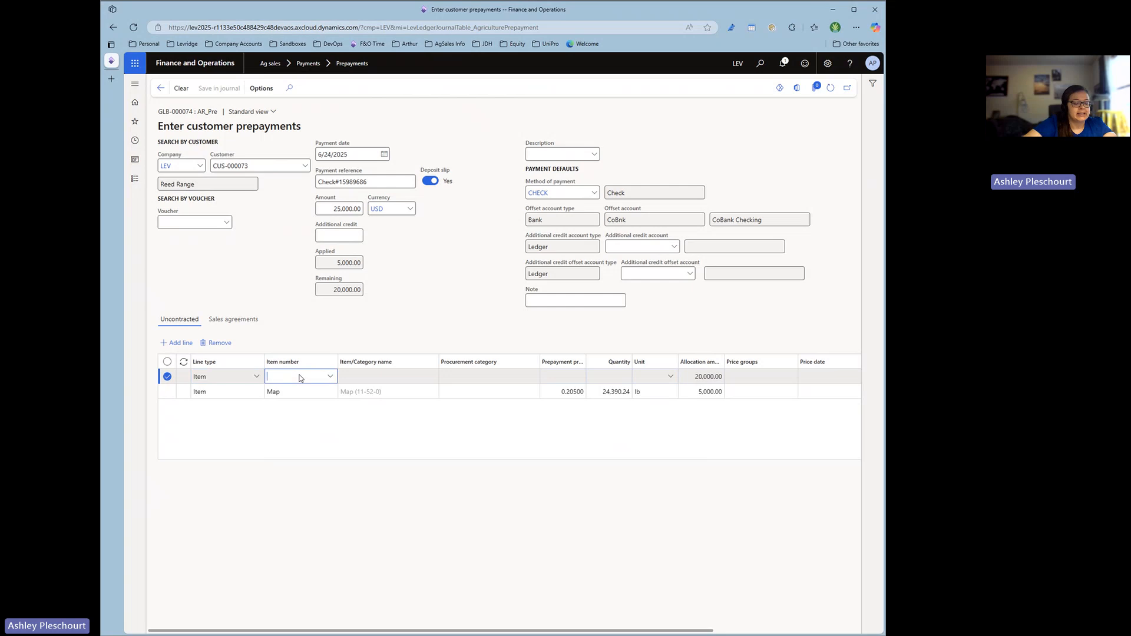
type("DAP")
left_click(281, 407)
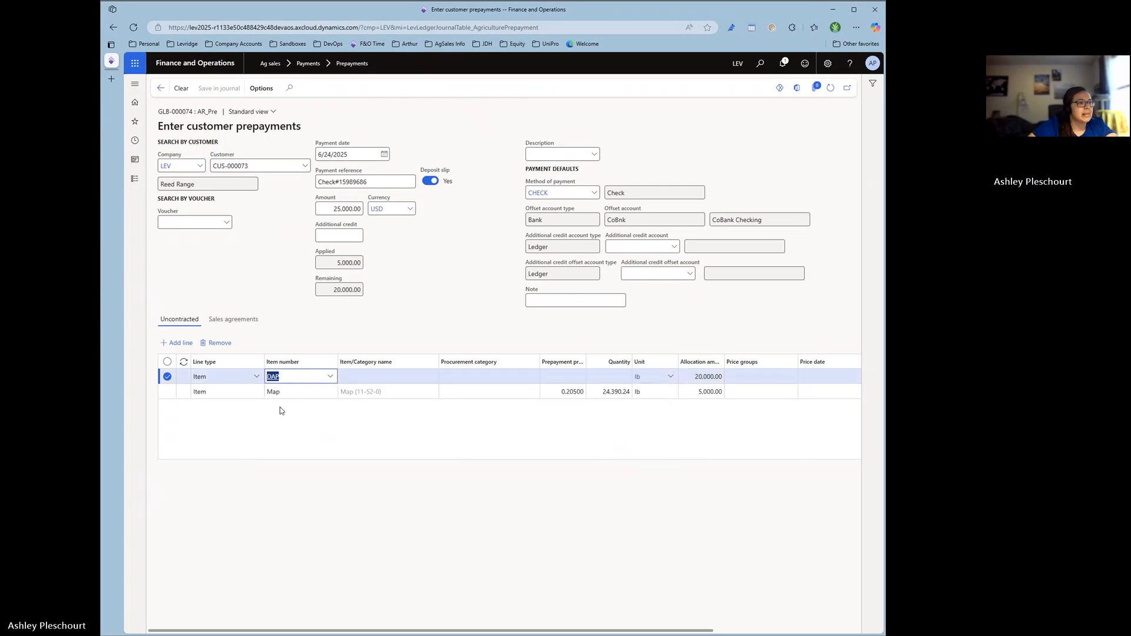
left_click(693, 376)
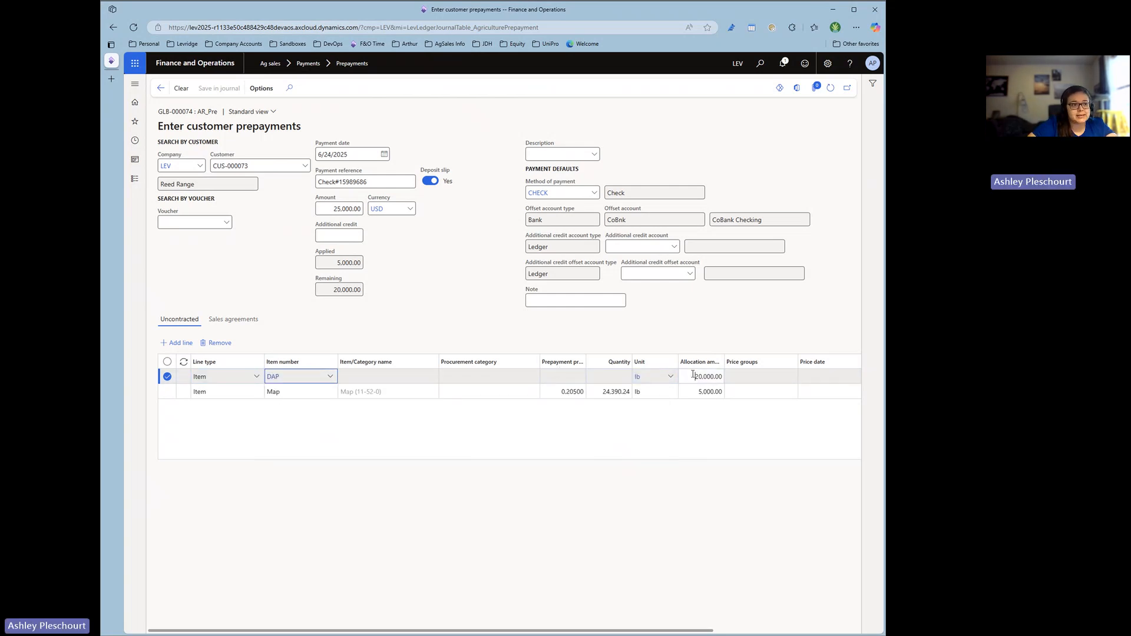
left_click_drag(693, 376, 768, 376)
type("50")
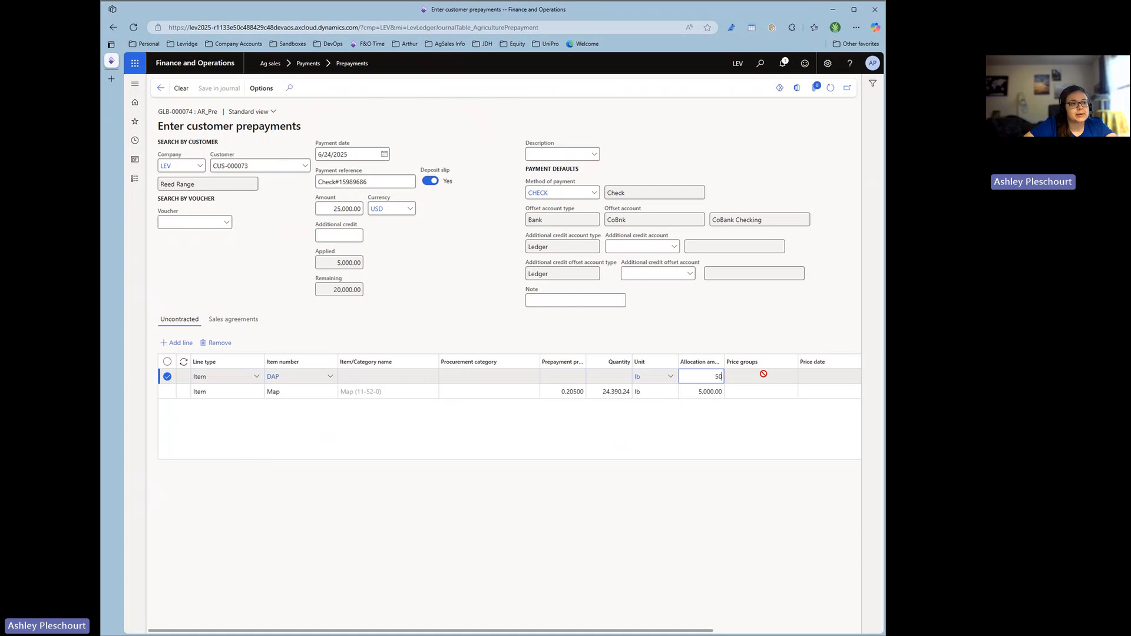
left_click(718, 414)
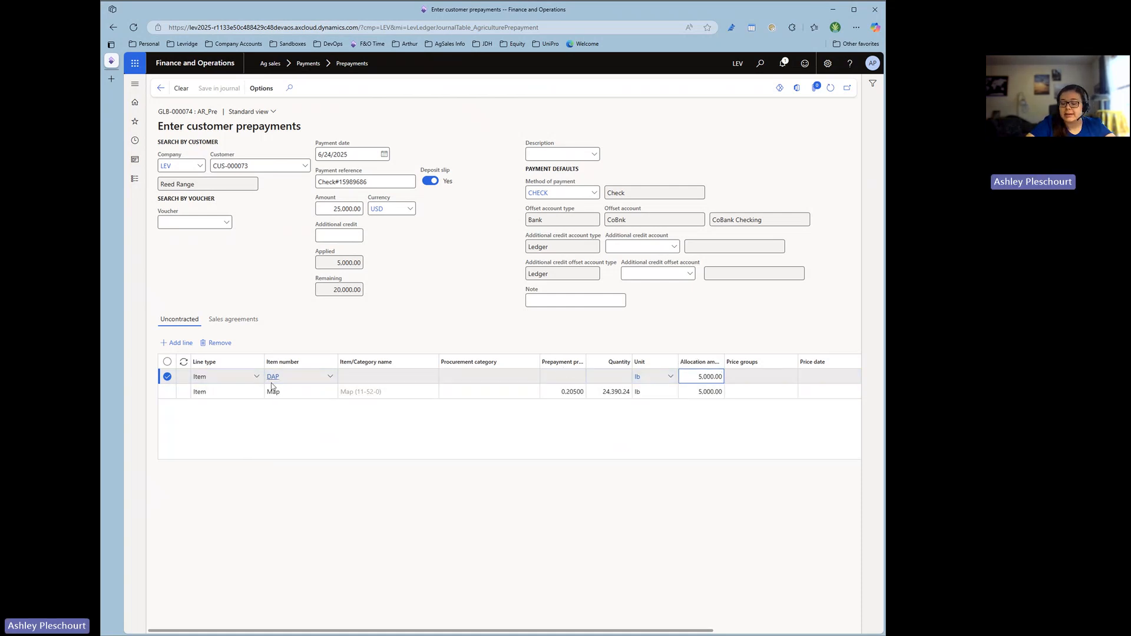
mouse_move(272, 387)
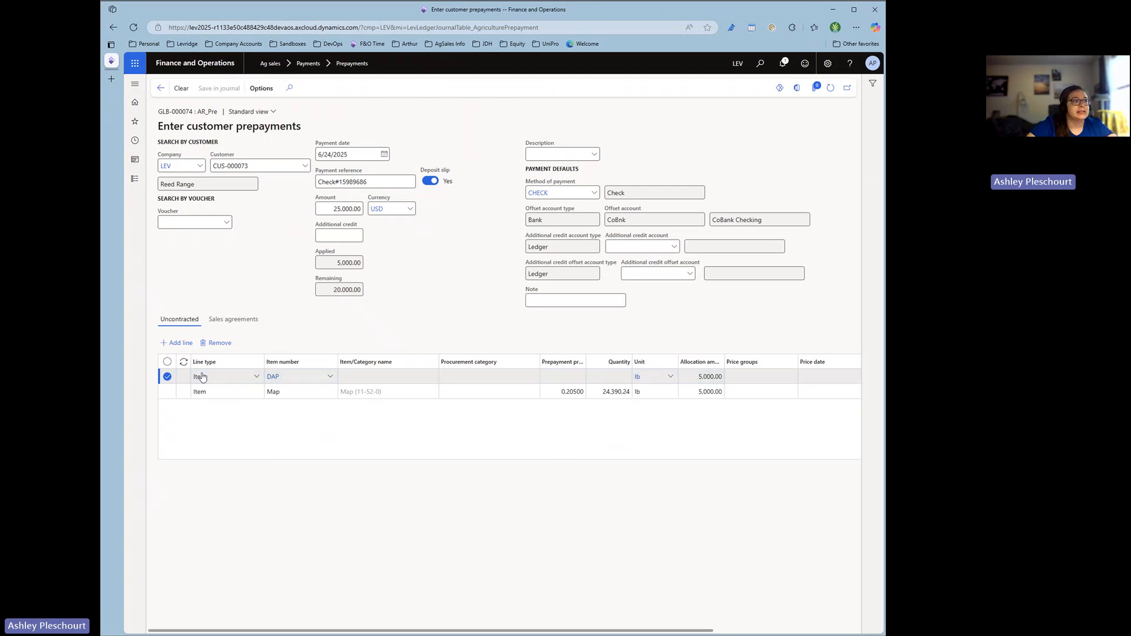
left_click(701, 379)
left_click(704, 391)
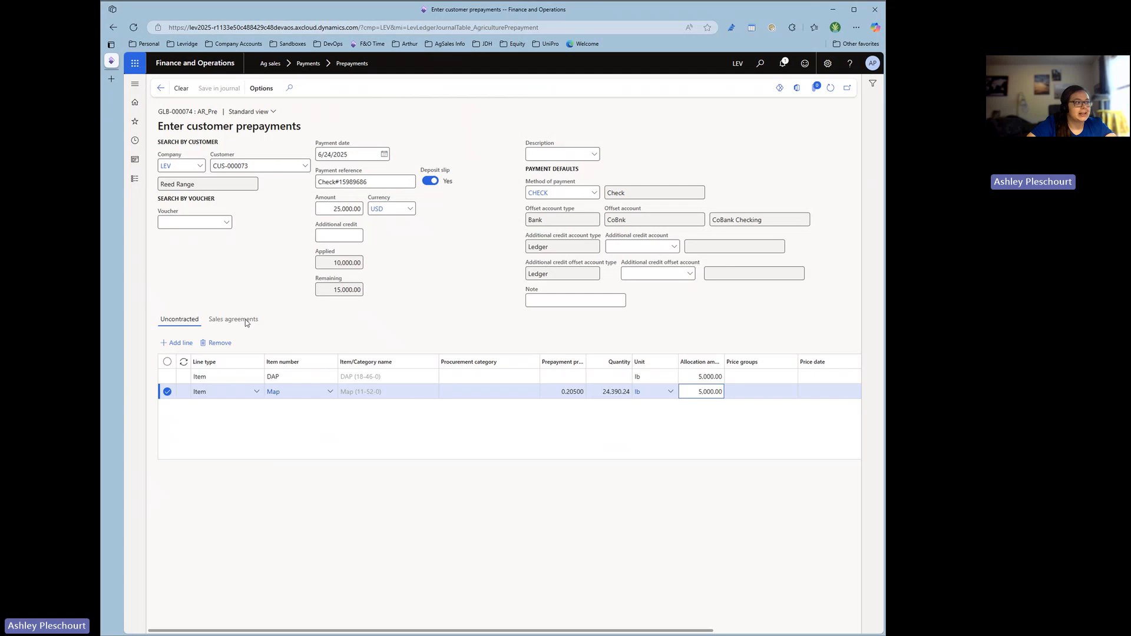
Add an uncontracted prepayment line of type Sales category with Fertilizer as its procurement category.
left_click(177, 343)
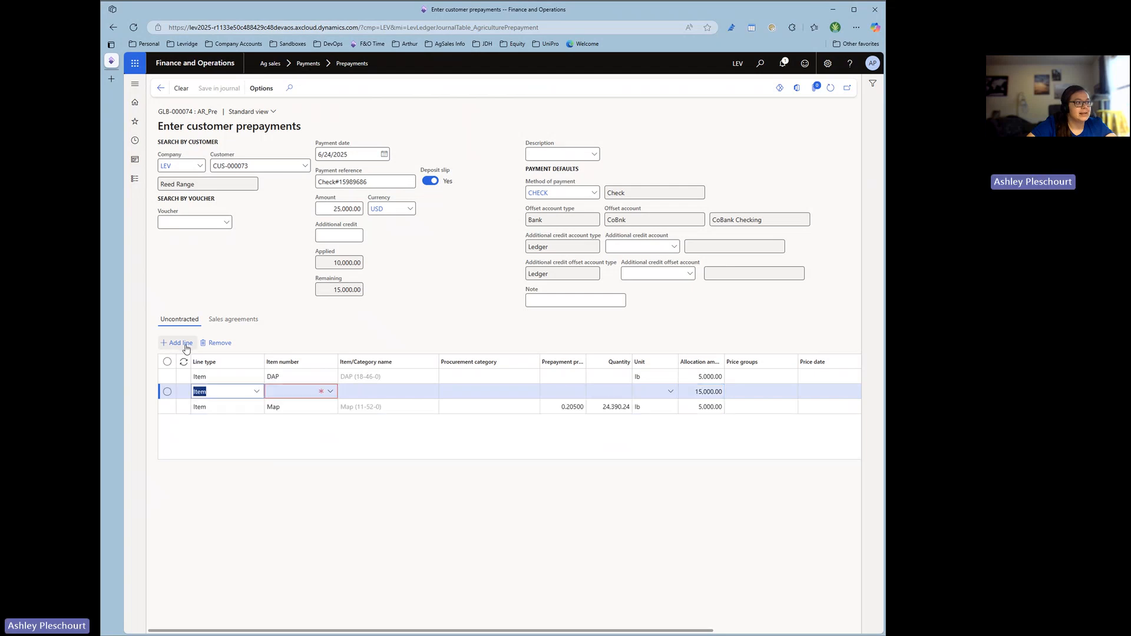
left_click(258, 394)
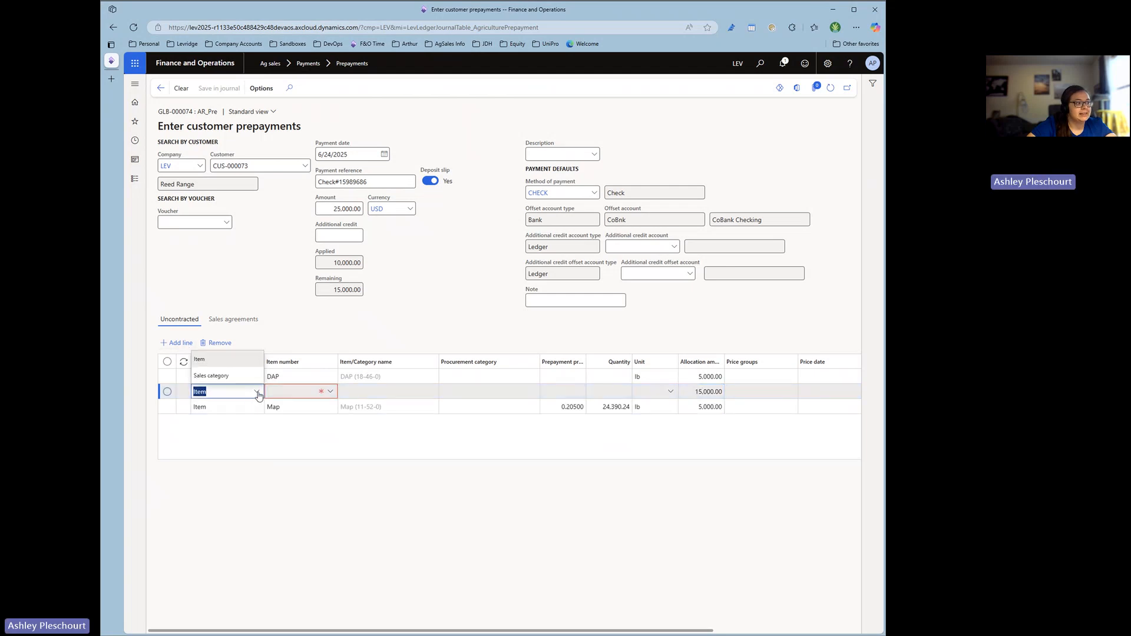
left_click(210, 376)
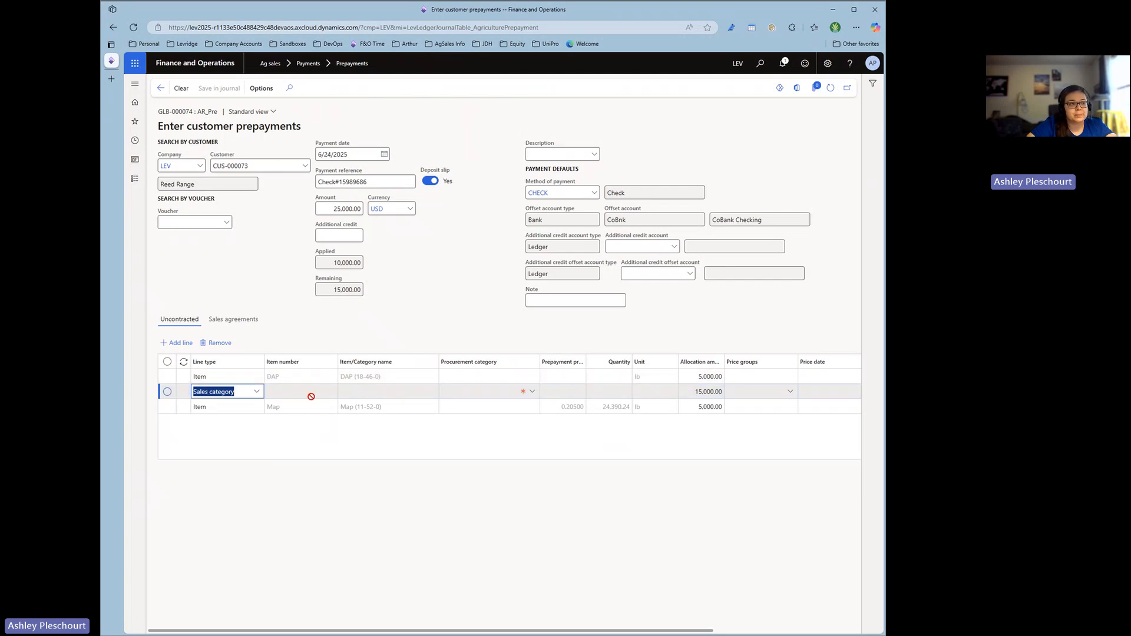
left_click(534, 393)
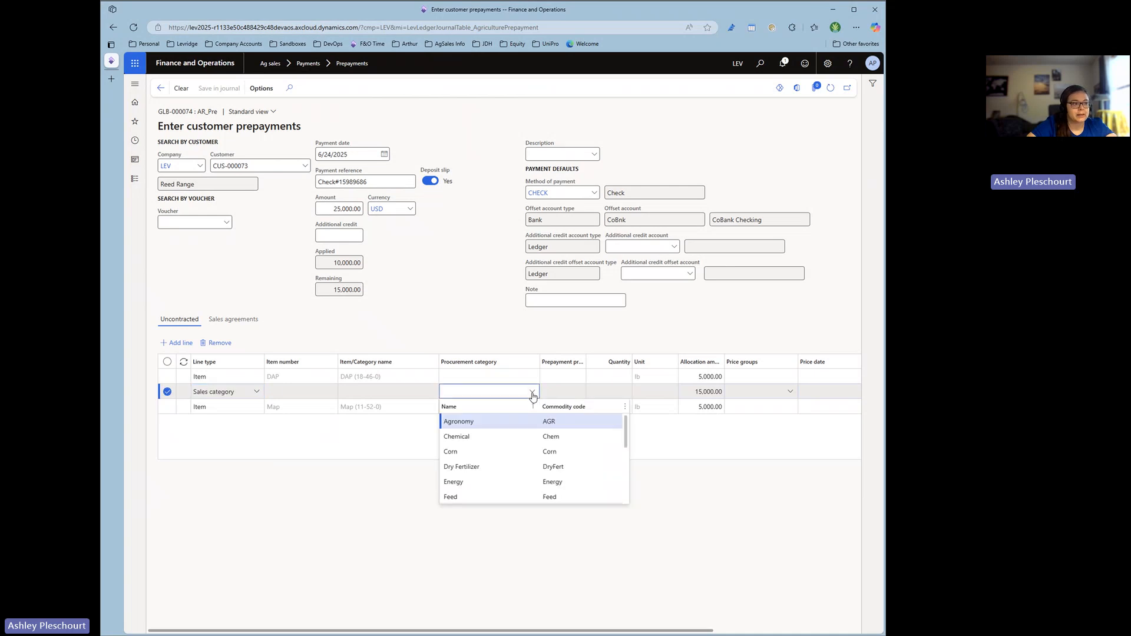
right_click(533, 395)
mouse_move(556, 399)
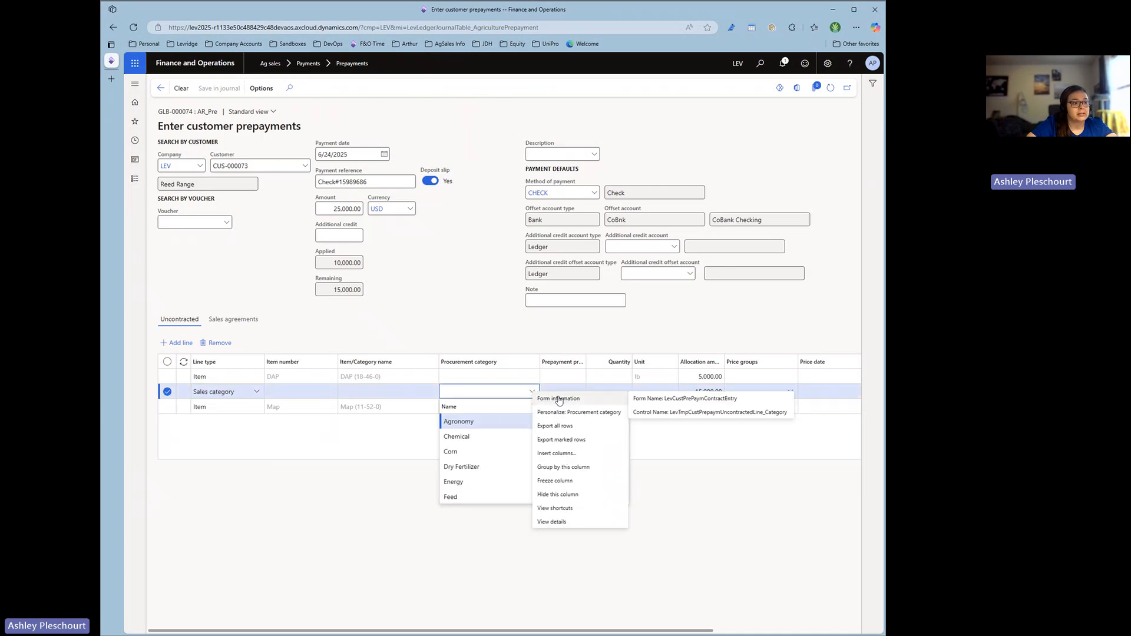
left_click(507, 393)
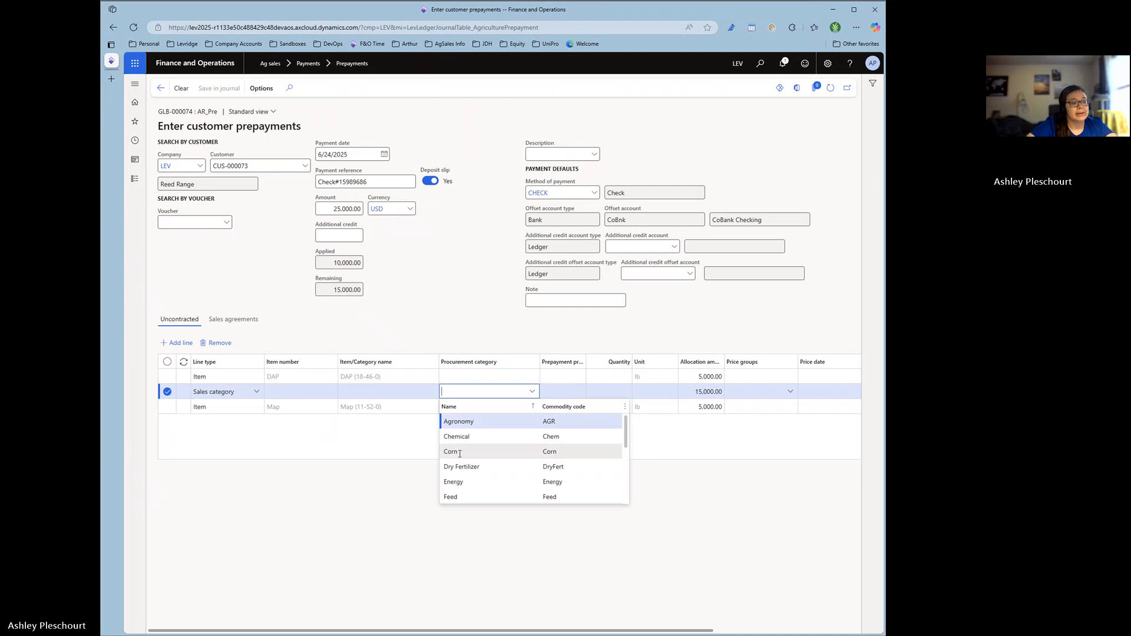
scroll(461, 436, "down", 3)
scroll(459, 454, "up", 3)
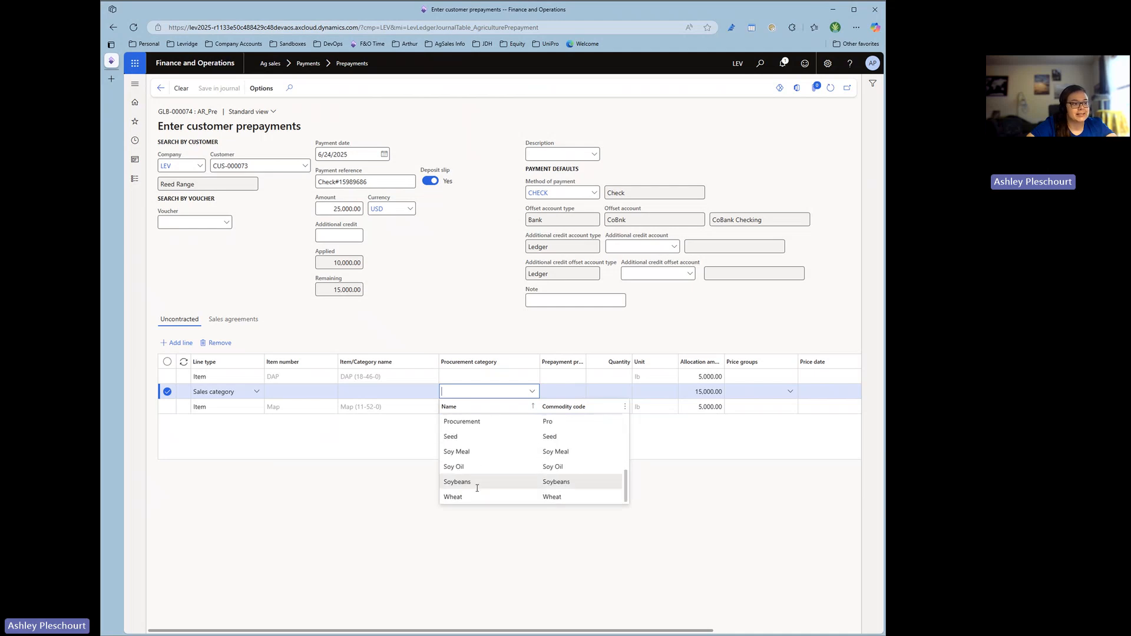
scroll(474, 467, "down", 1)
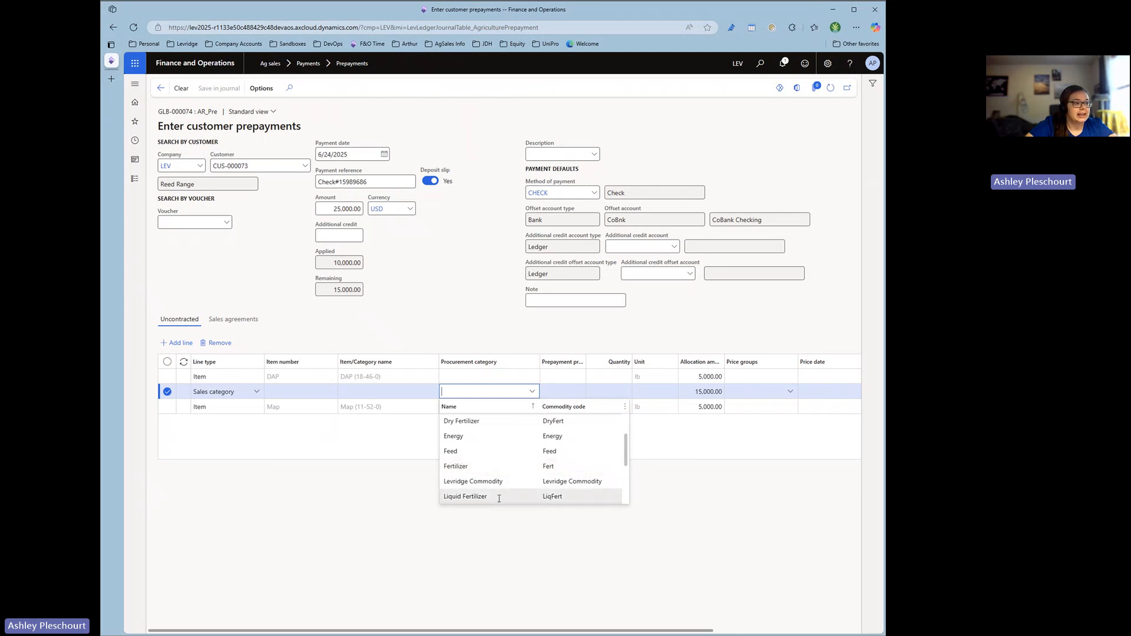
left_click(462, 466)
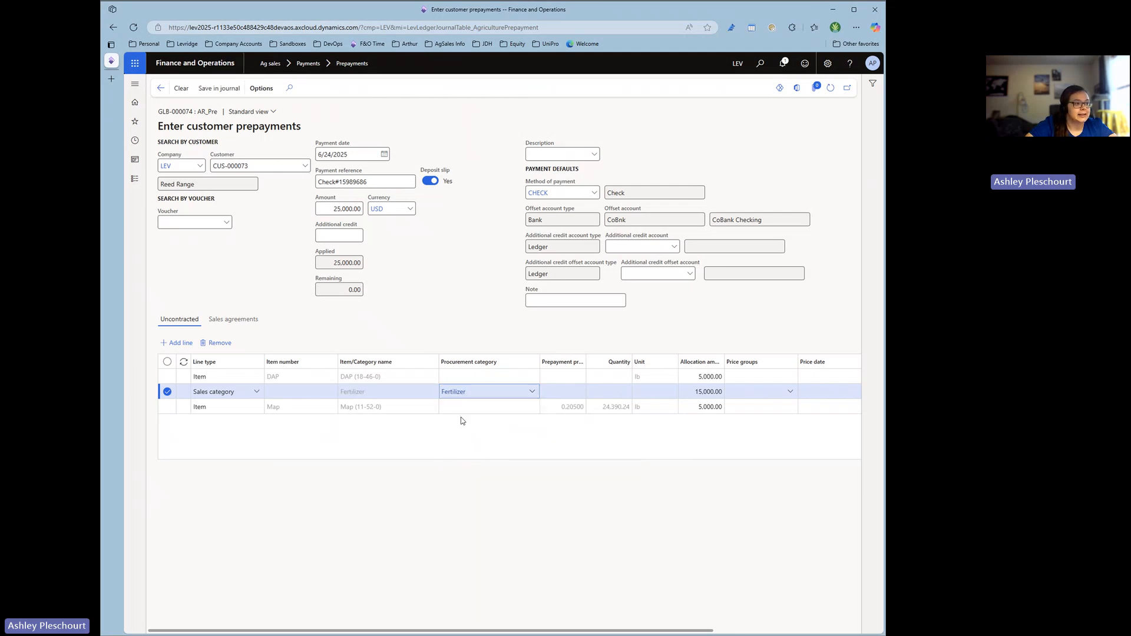
Set the allocation amount of the Fertilizer category line to 7,500.
left_click(724, 392)
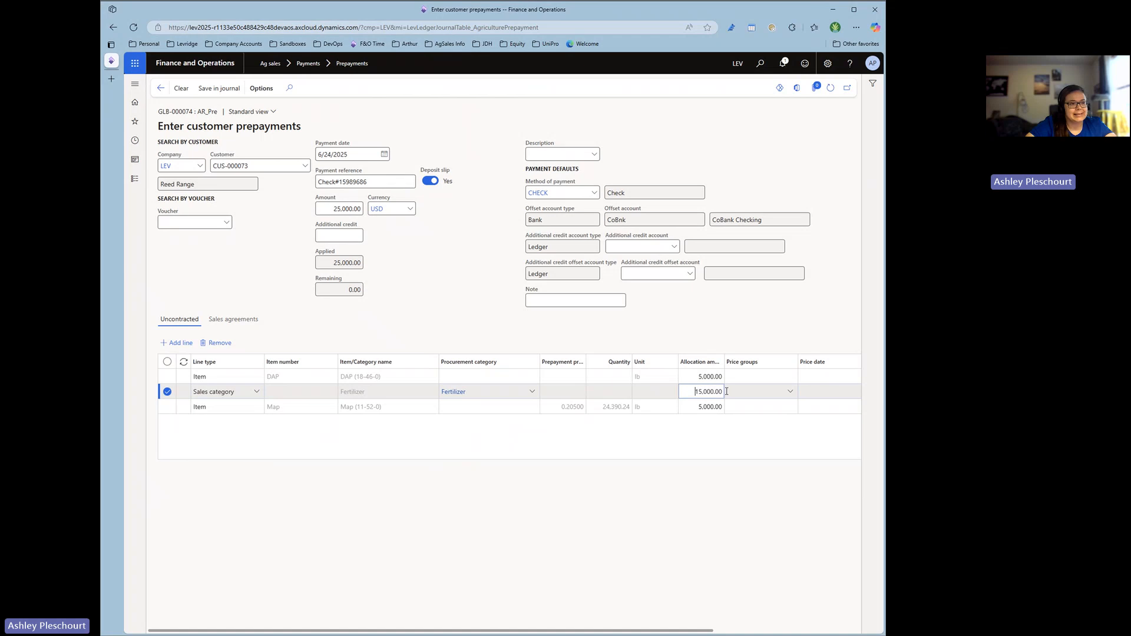
left_click_drag(692, 392, 766, 393)
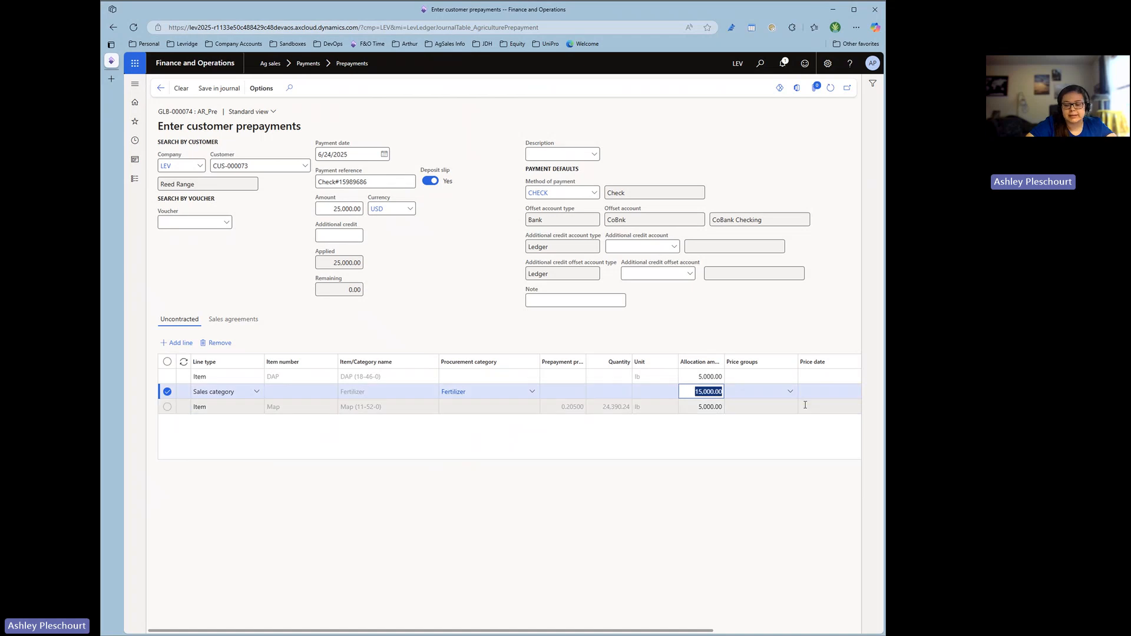
type("7500")
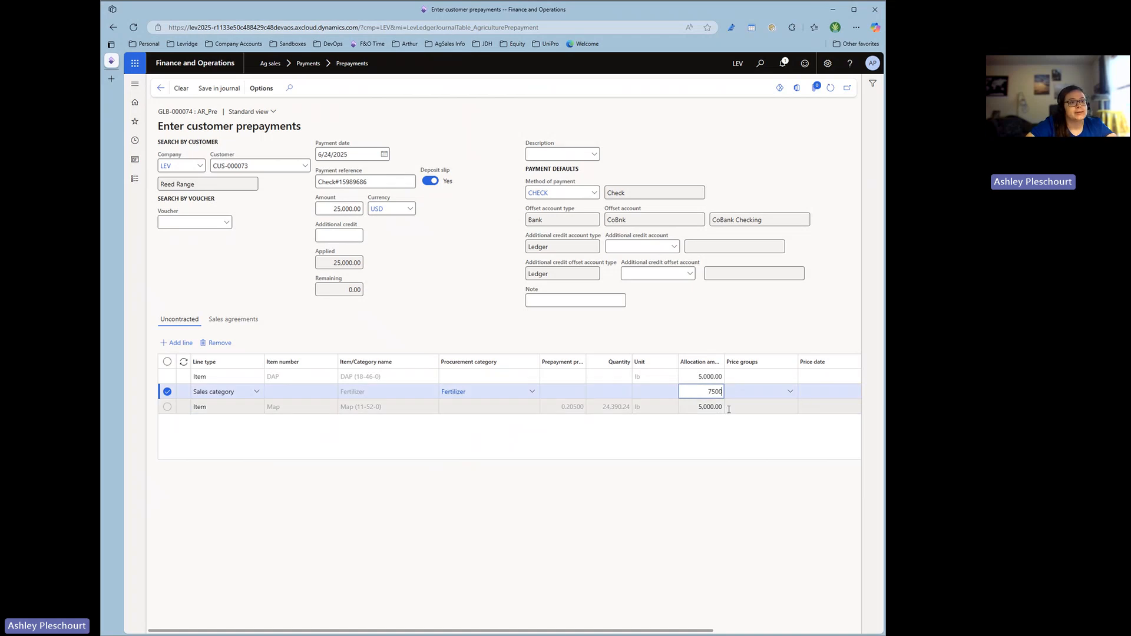
left_click(699, 436)
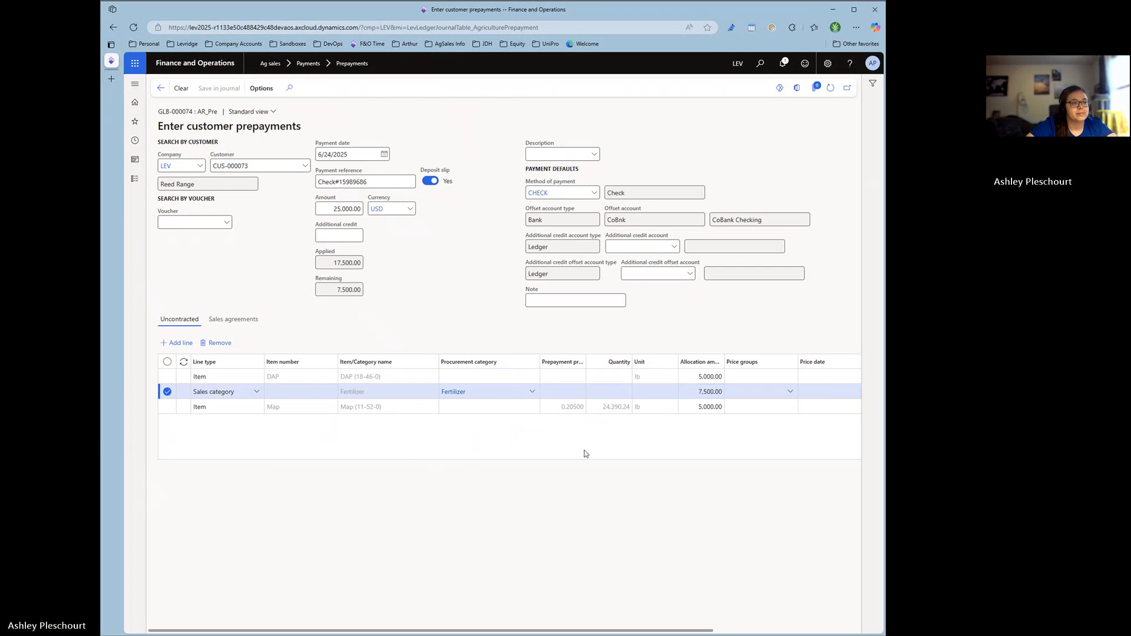
Mark the Pot Ash sales agreement line for prepayment and check the line, available and received amounts of the agreement lines.
left_click(233, 321)
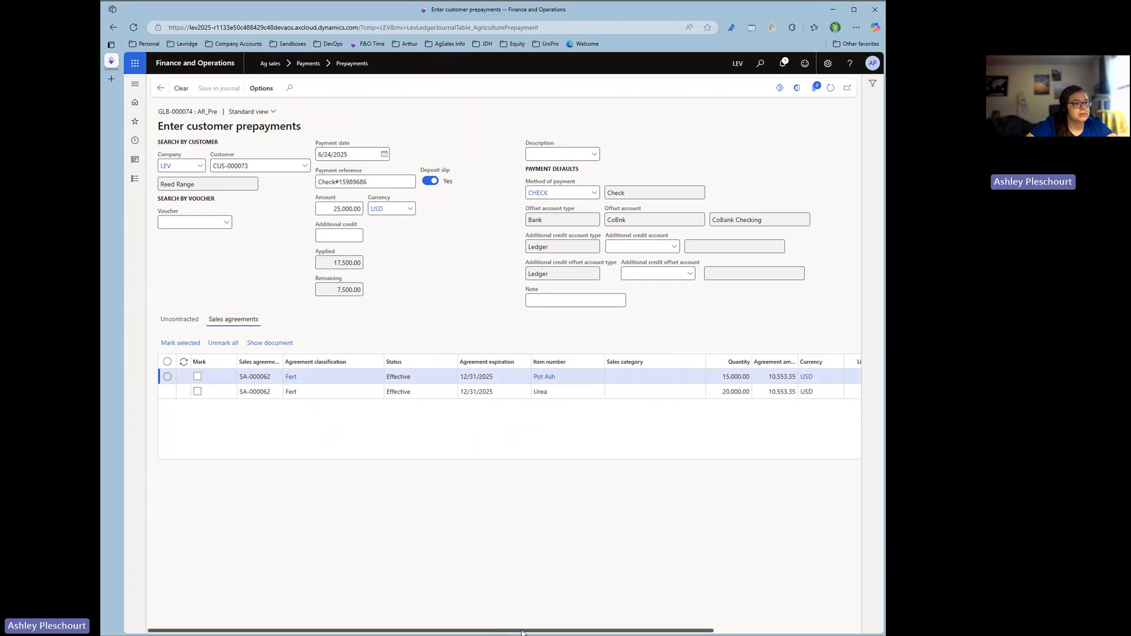
left_click_drag(497, 632, 531, 631)
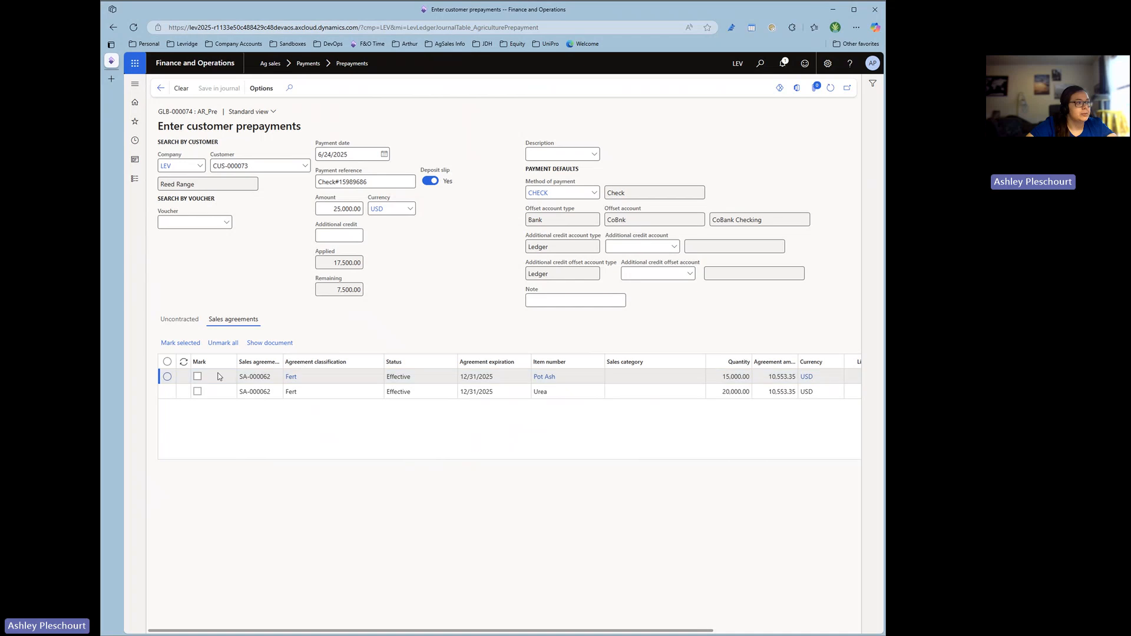
left_click_drag(703, 627, 843, 629)
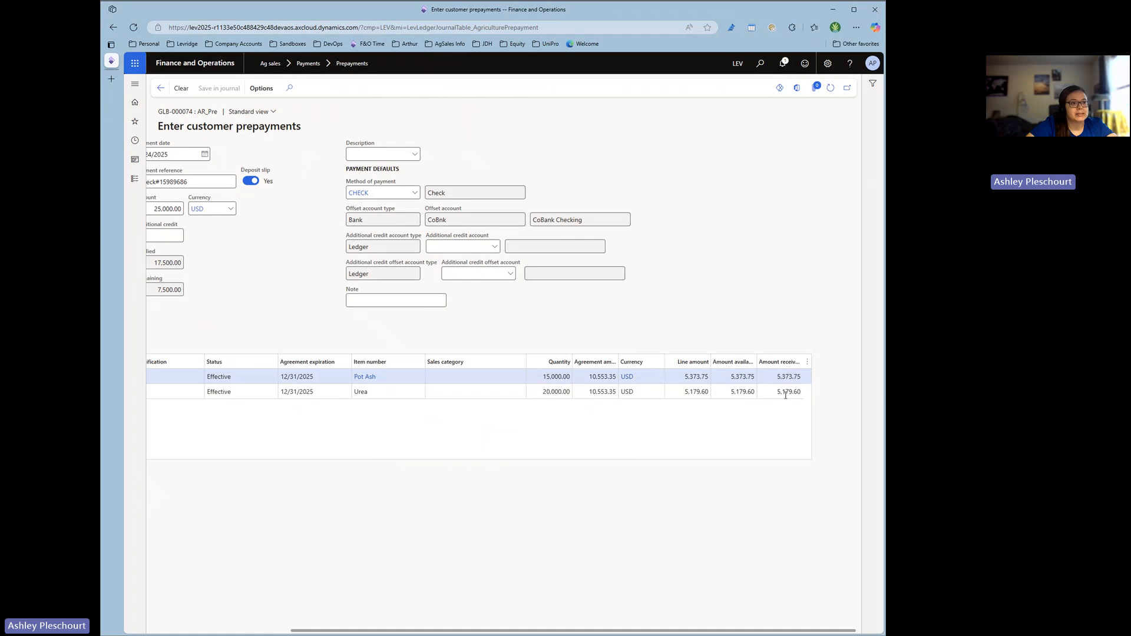
left_click_drag(777, 630, 747, 630)
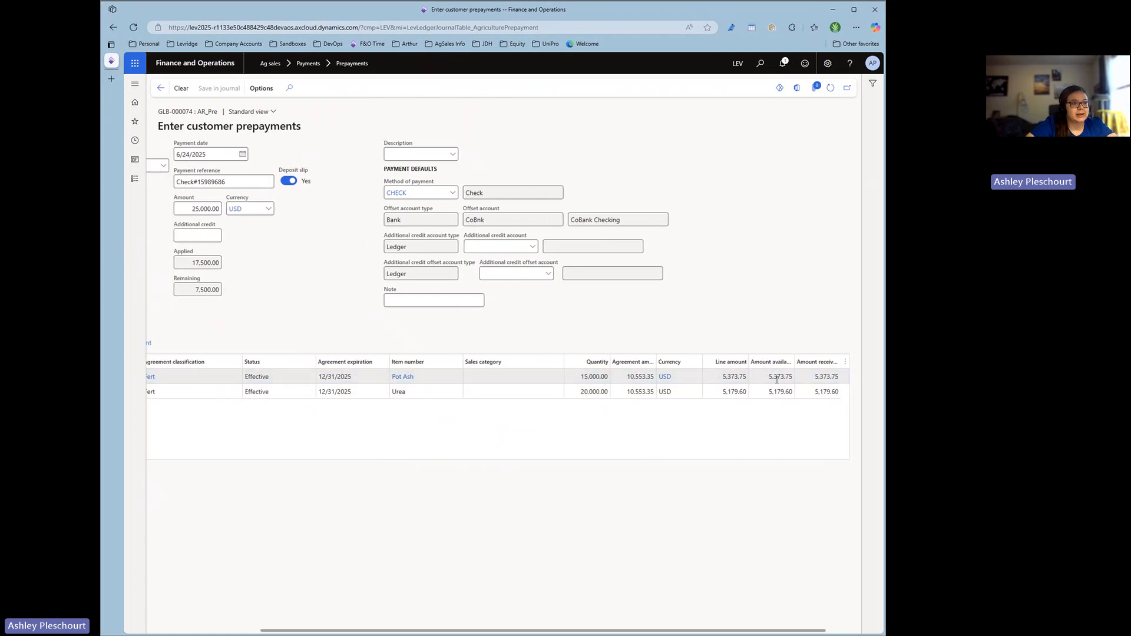
left_click_drag(738, 630, 625, 632)
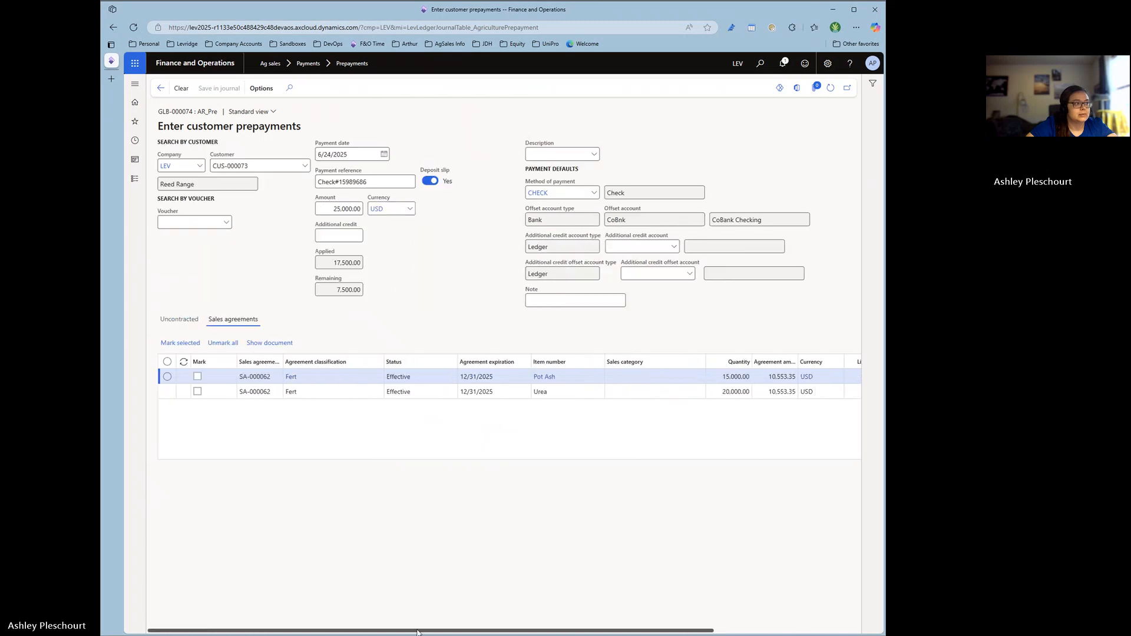
left_click(167, 377)
left_click(181, 343)
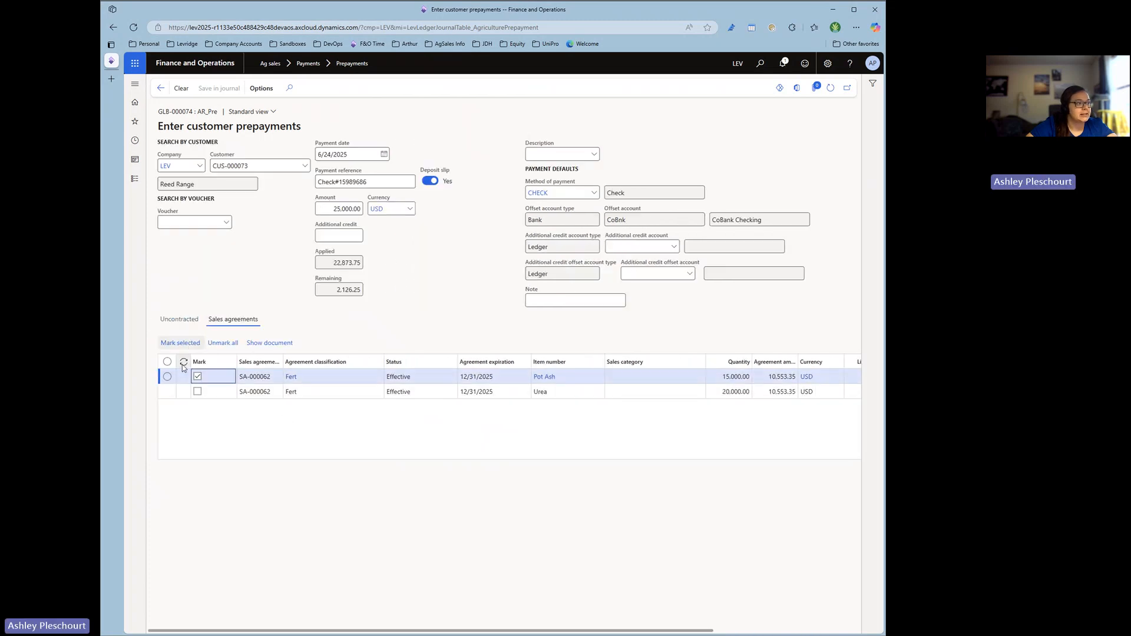
left_click_drag(367, 631, 521, 631)
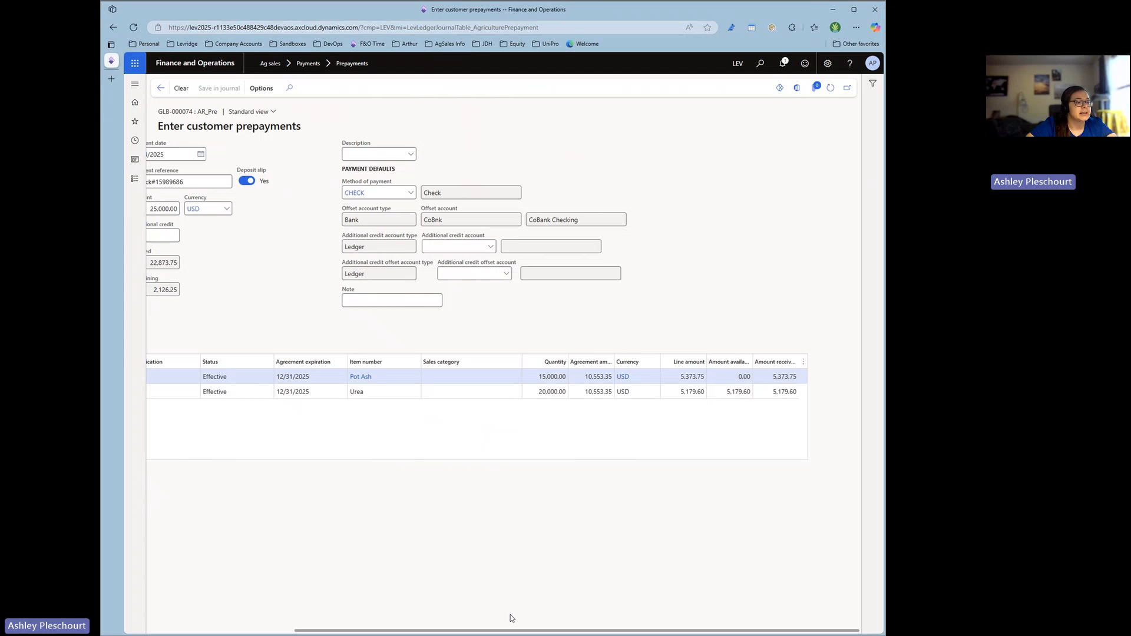
left_click_drag(511, 630, 479, 631)
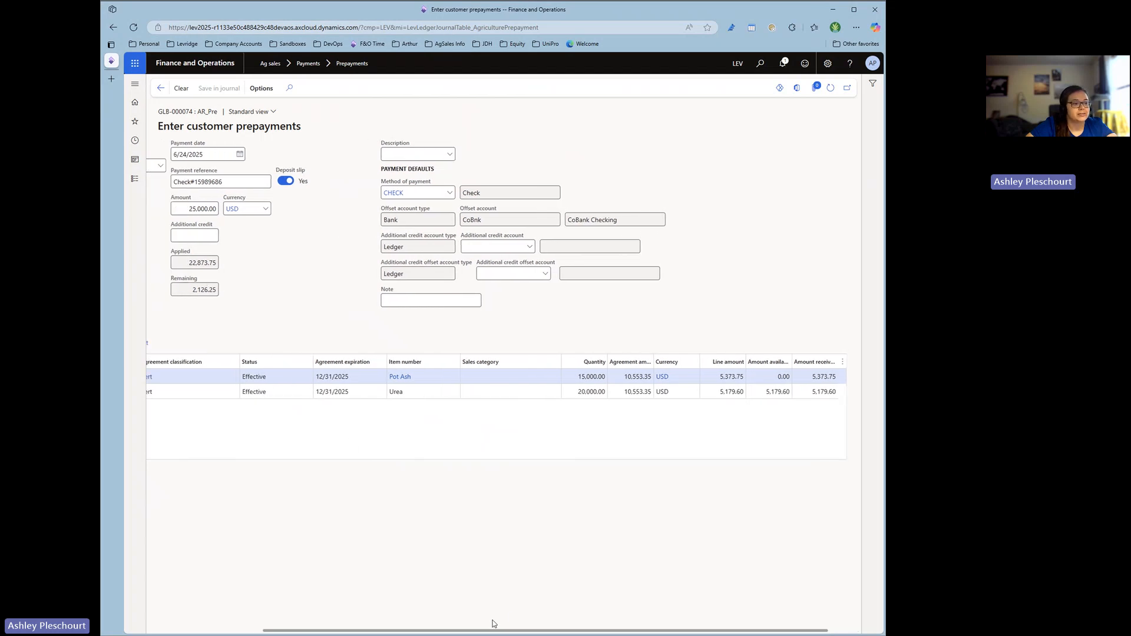
left_click_drag(495, 631, 528, 631)
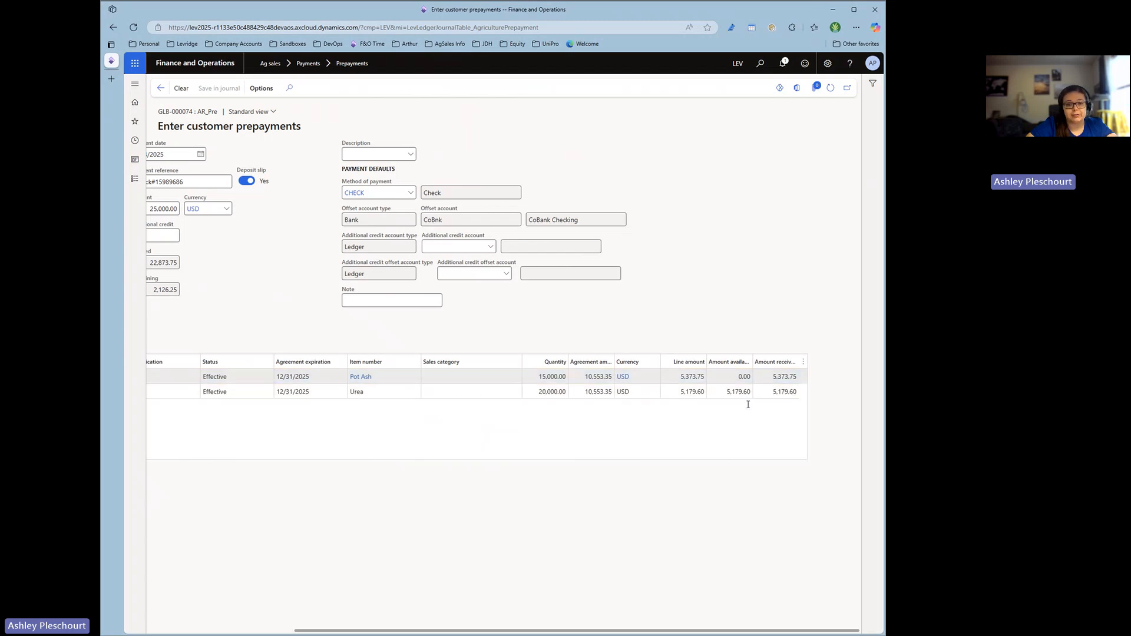
left_click_drag(591, 630, 445, 630)
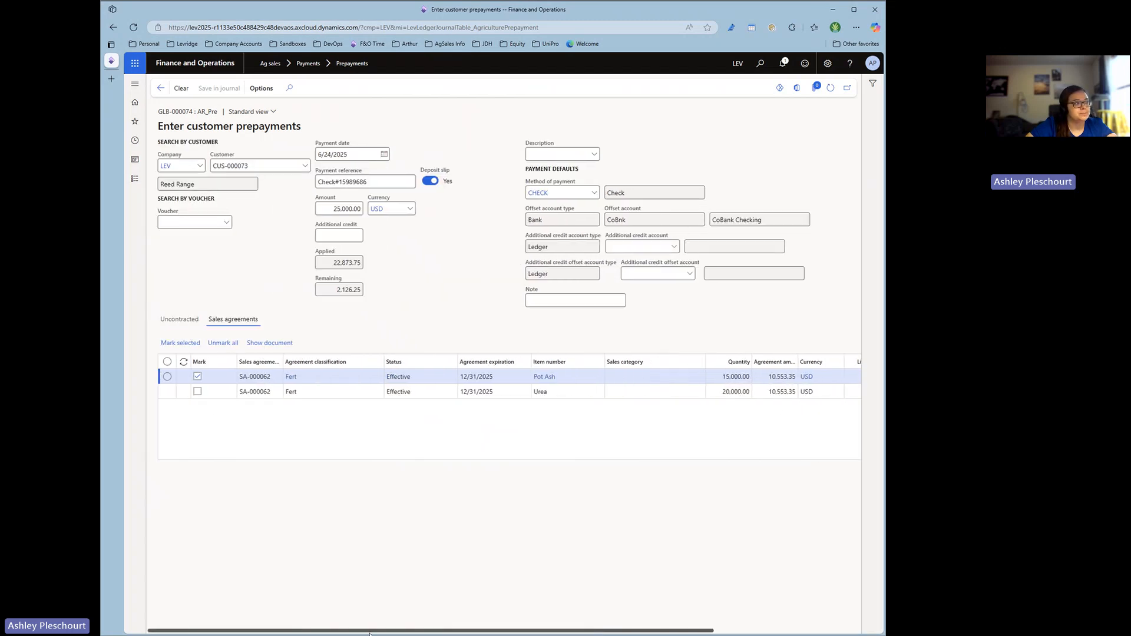
Mark the Urea sales agreement line for prepayment as well and check the line, available and received amounts.
left_click(168, 392)
left_click(179, 345)
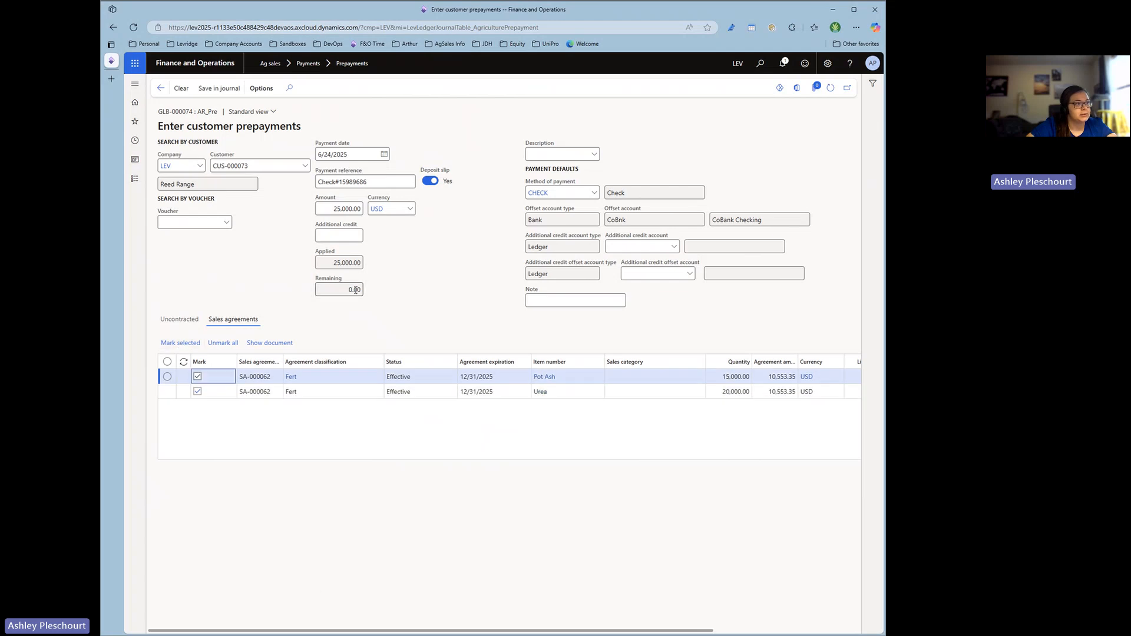
left_click_drag(375, 630, 521, 630)
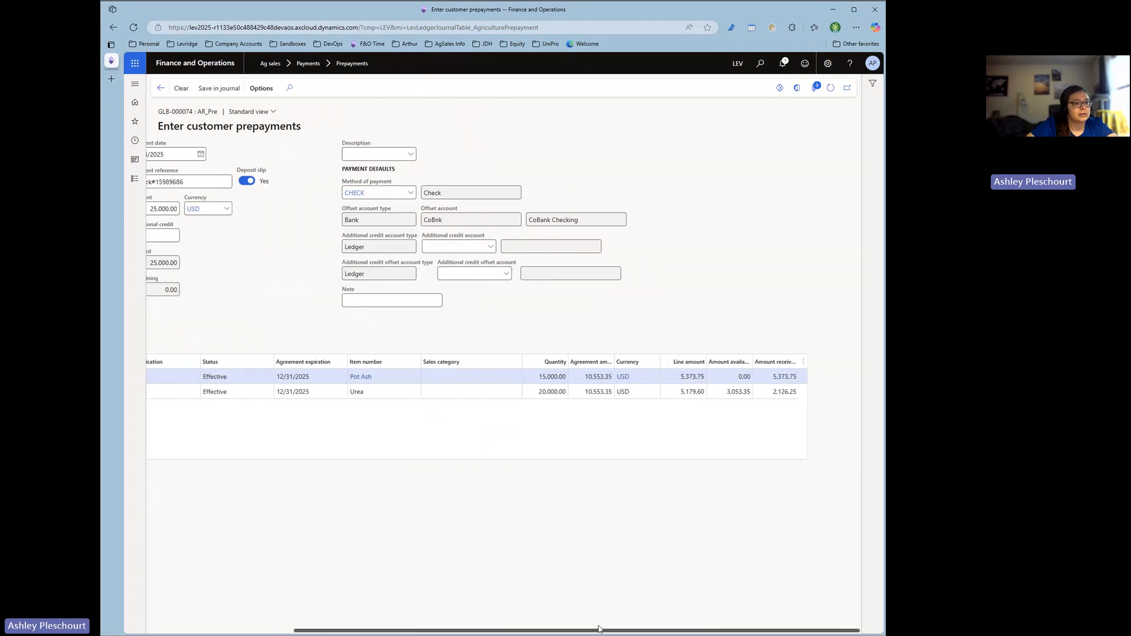
left_click(737, 379)
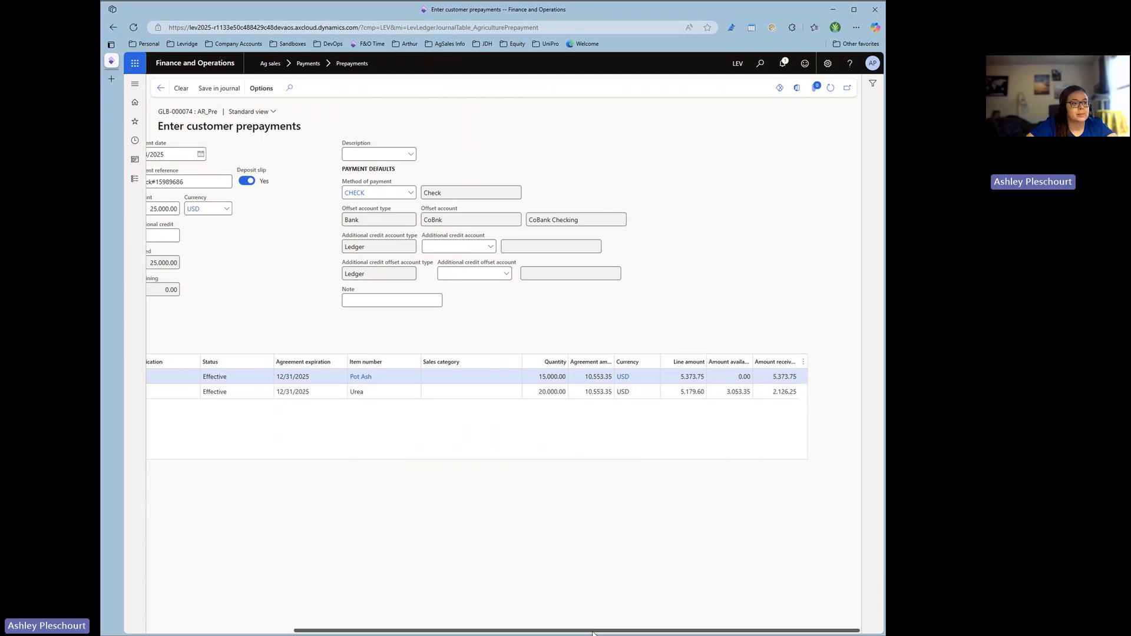
left_click_drag(490, 630, 342, 630)
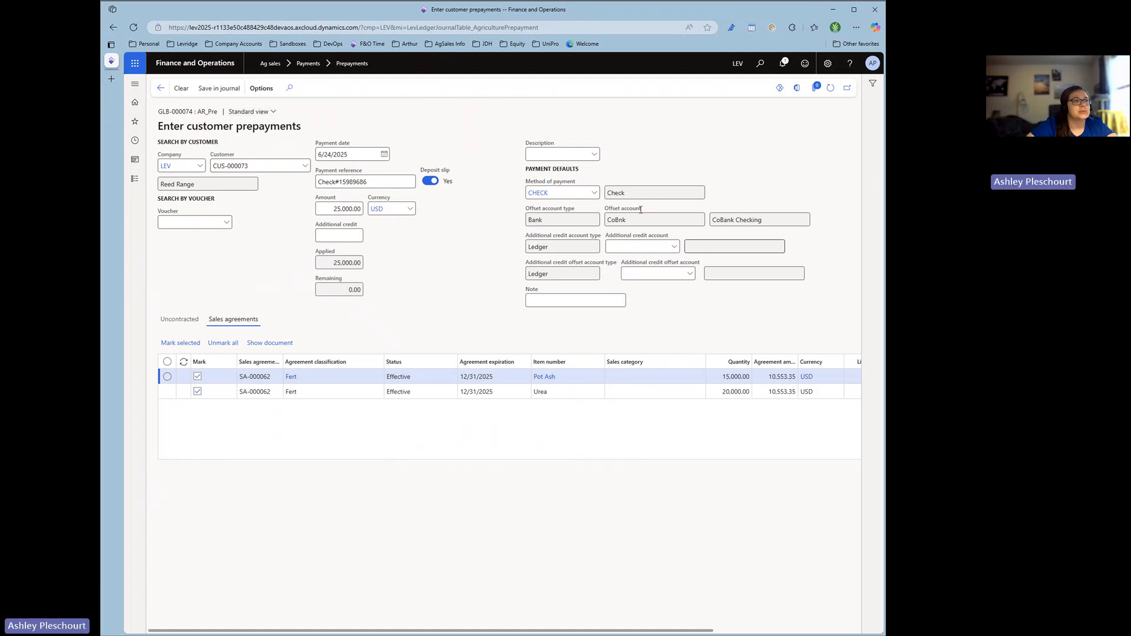
Save the prepayment in the journal and look up the saved voucher in the voucher search.
left_click(220, 90)
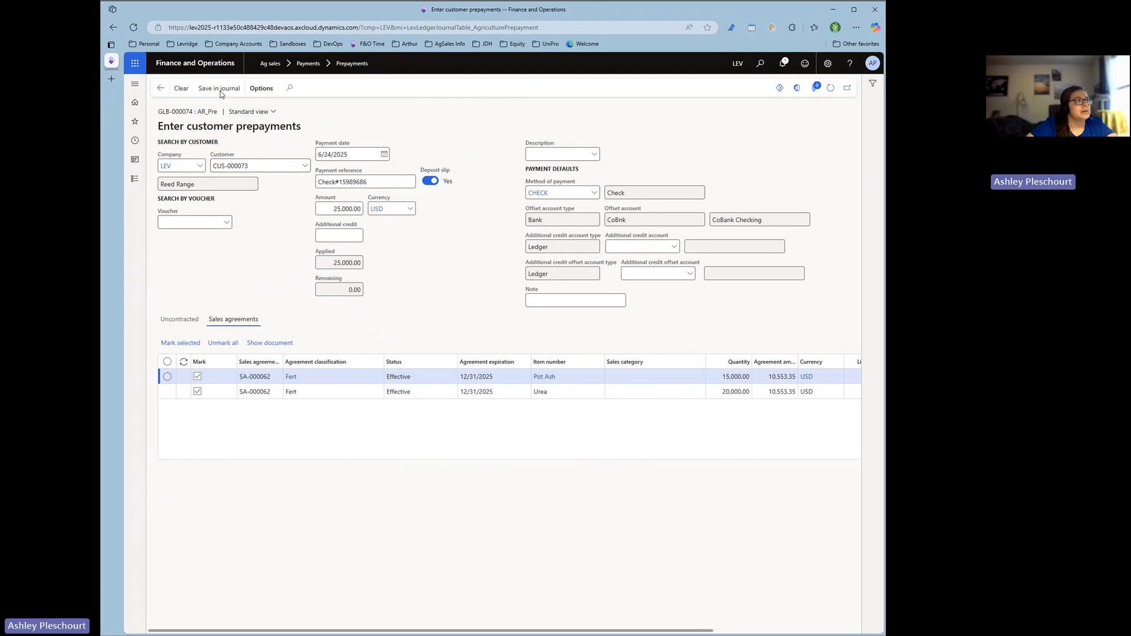
left_click(227, 222)
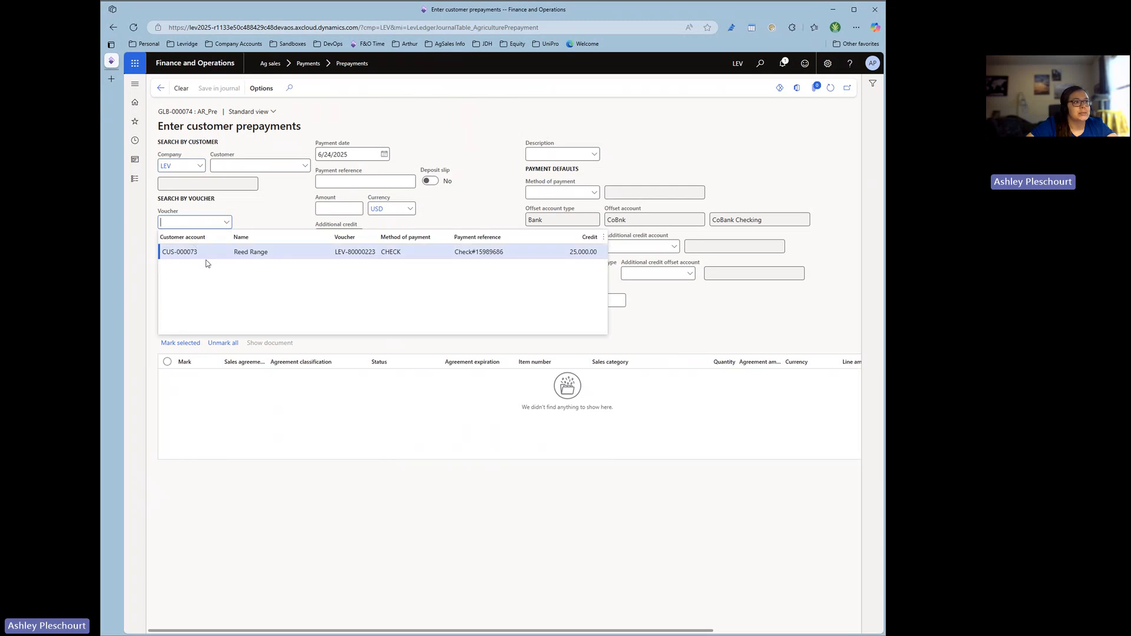
left_click(294, 213)
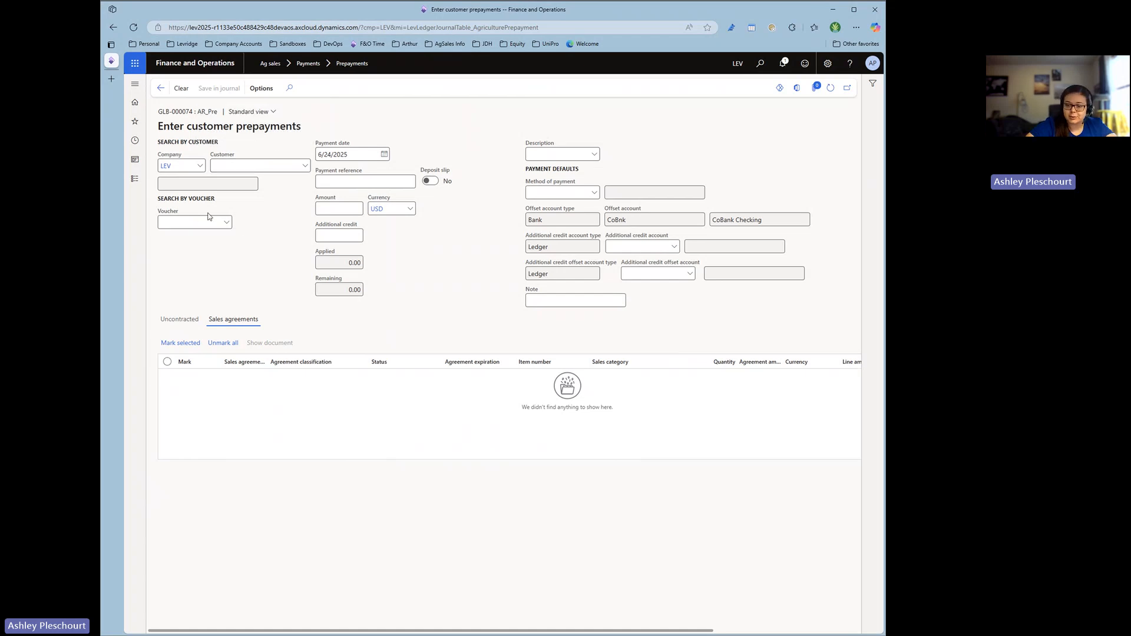
Return to the prepayment journal list and post the new AR_Pre journal.
left_click(159, 93)
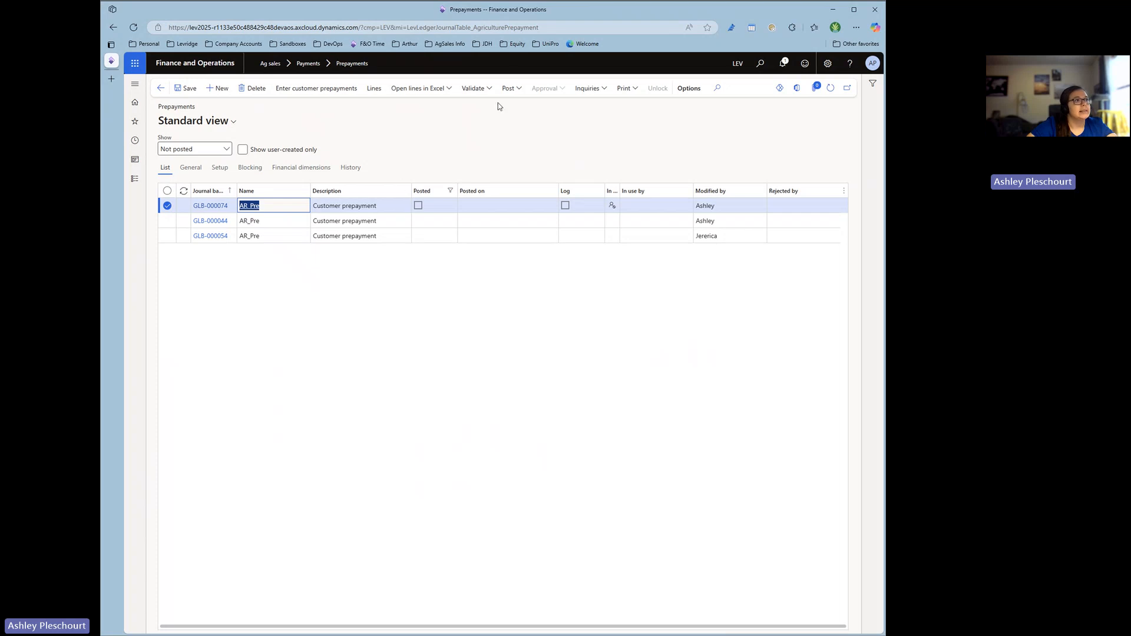
left_click(509, 90)
left_click(514, 109)
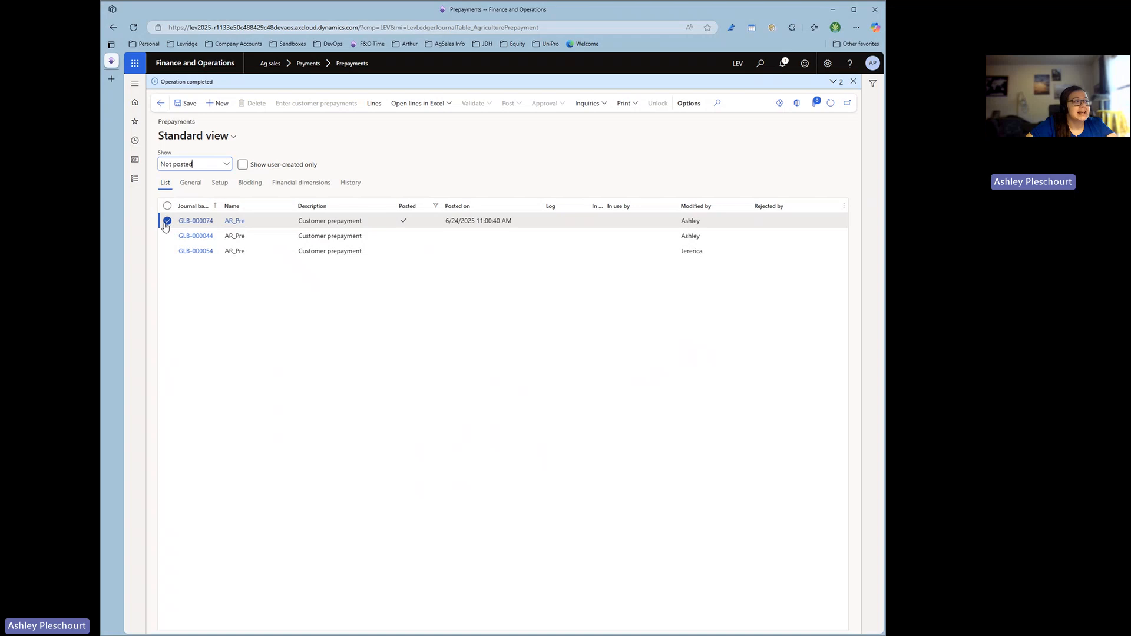
Open the posted journal's lines and review the payment's prepay distribution and agreement distribution.
left_click(375, 108)
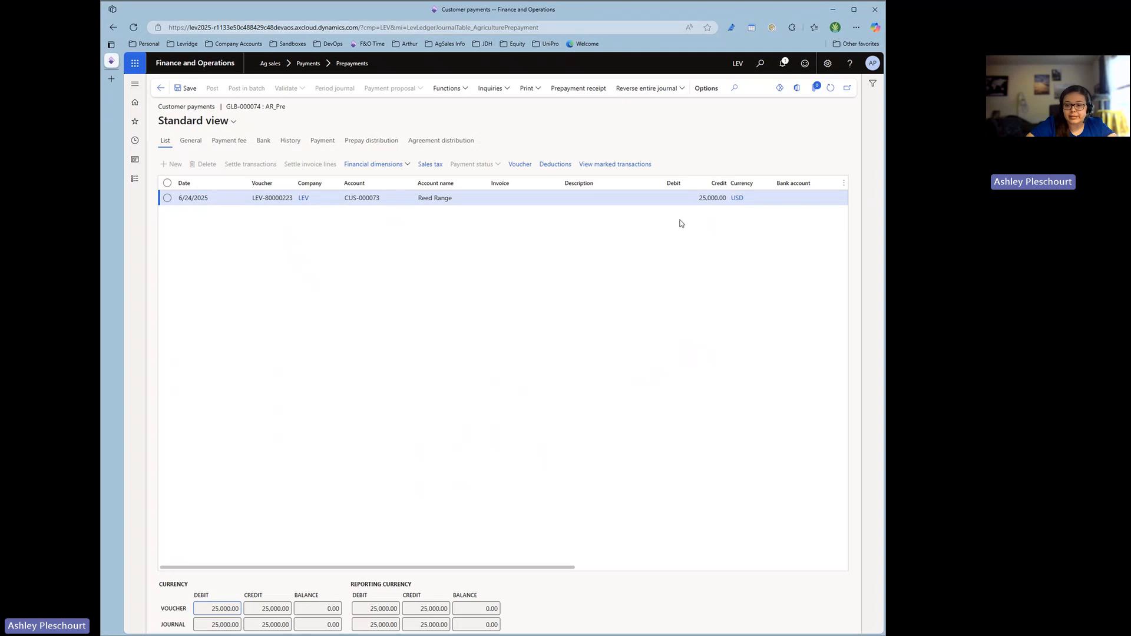
left_click(373, 143)
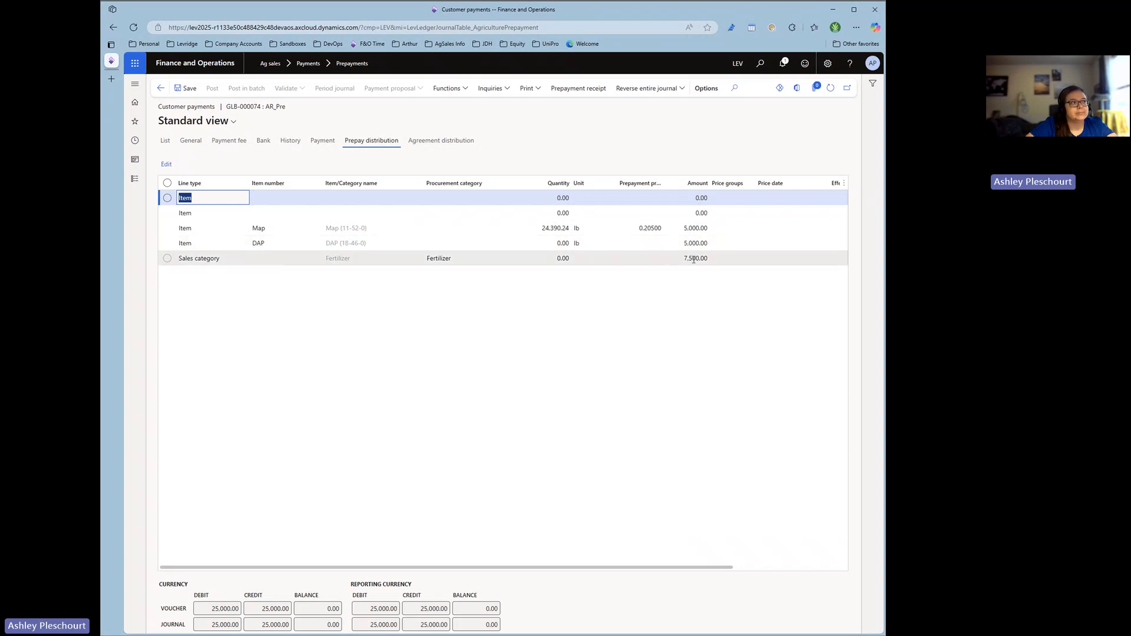
left_click(421, 144)
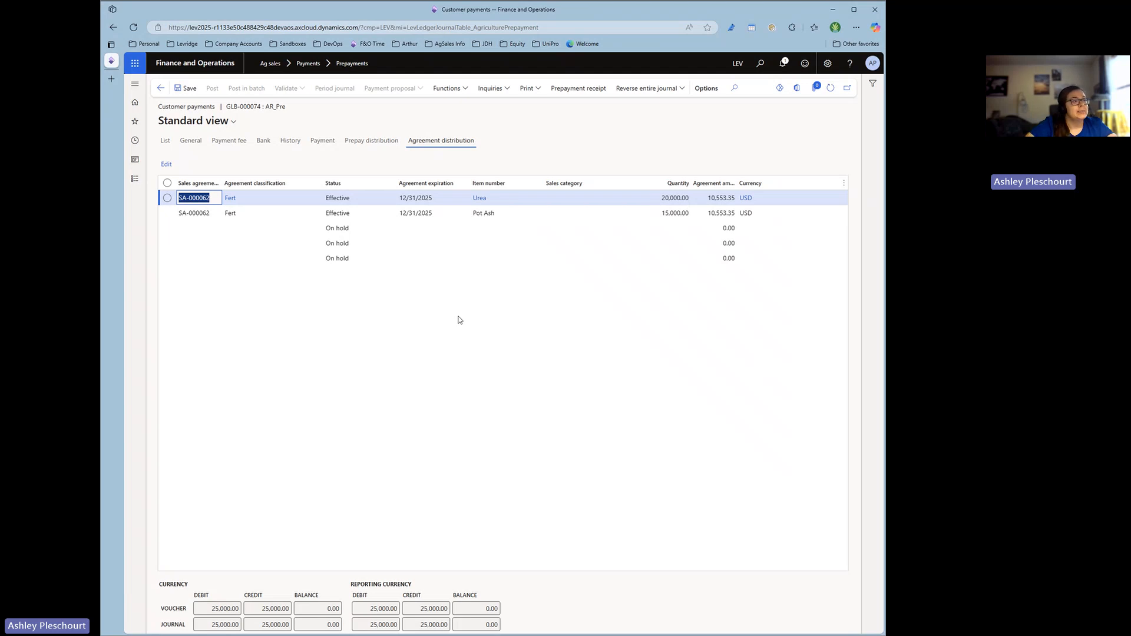
Open the Ag sales prepayment lines inquiry and display the lines for the customer's account.
left_click(135, 181)
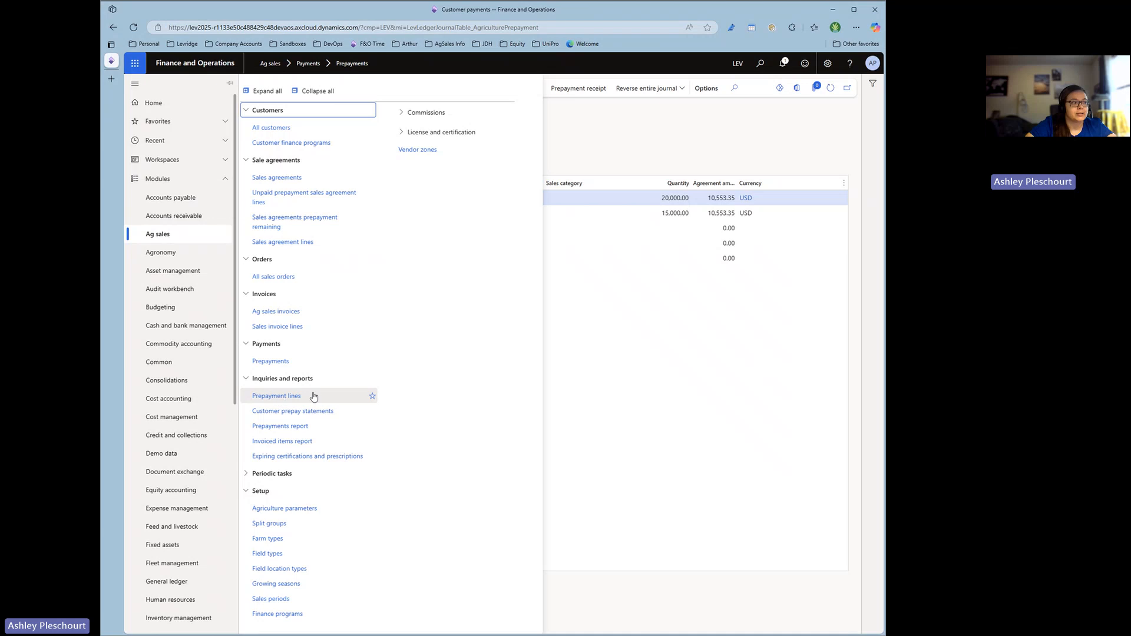
left_click(294, 402)
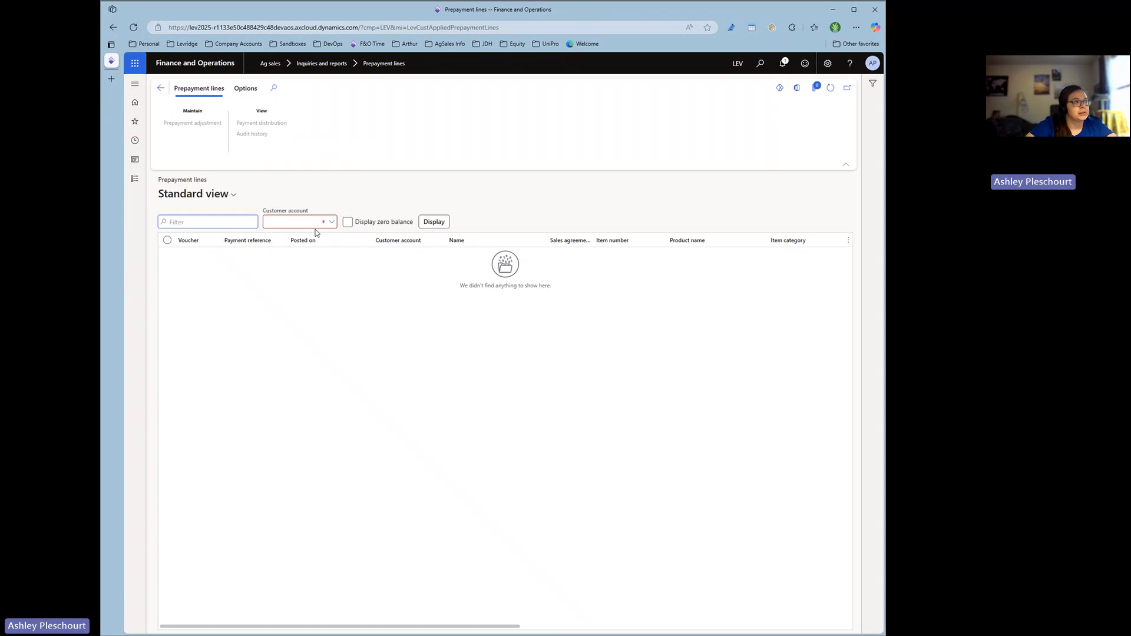
type("redd")
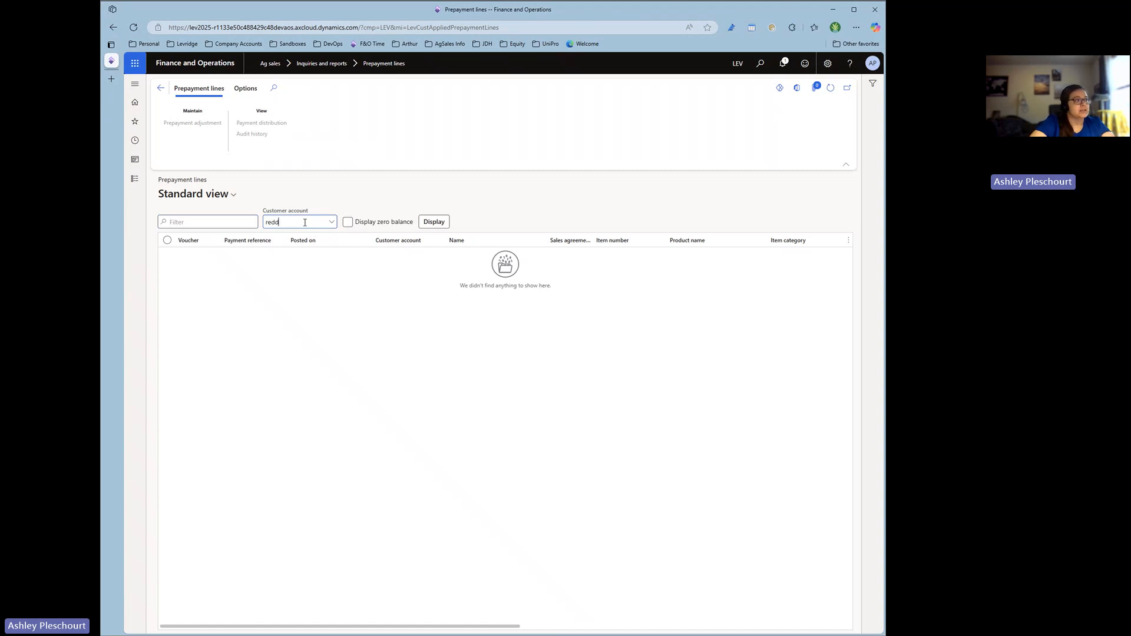
left_click(295, 252)
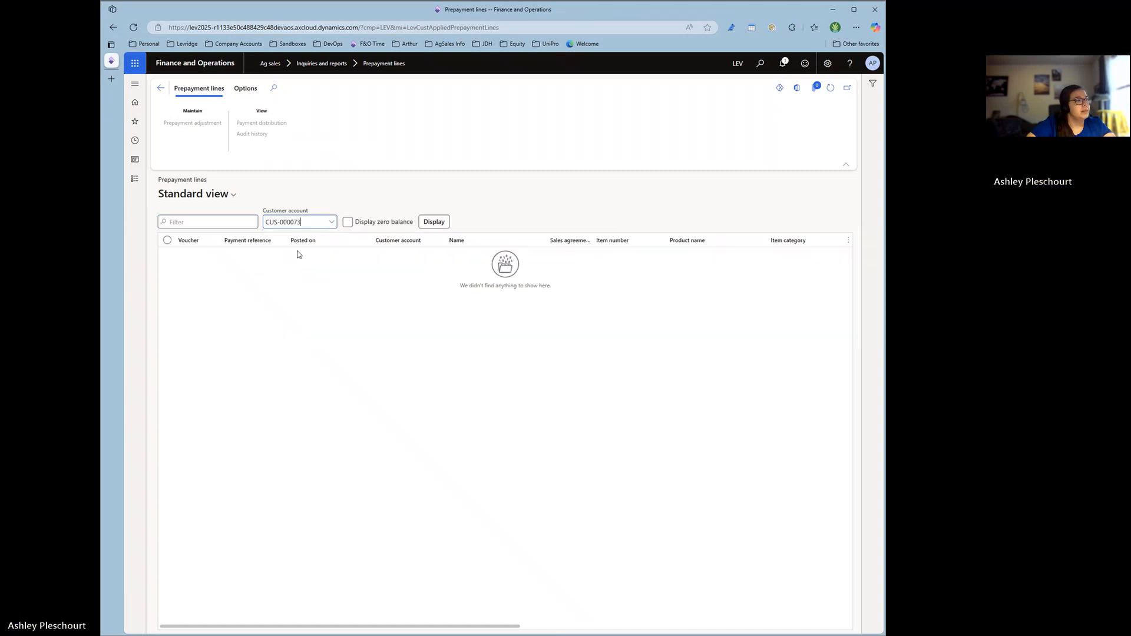
left_click(448, 226)
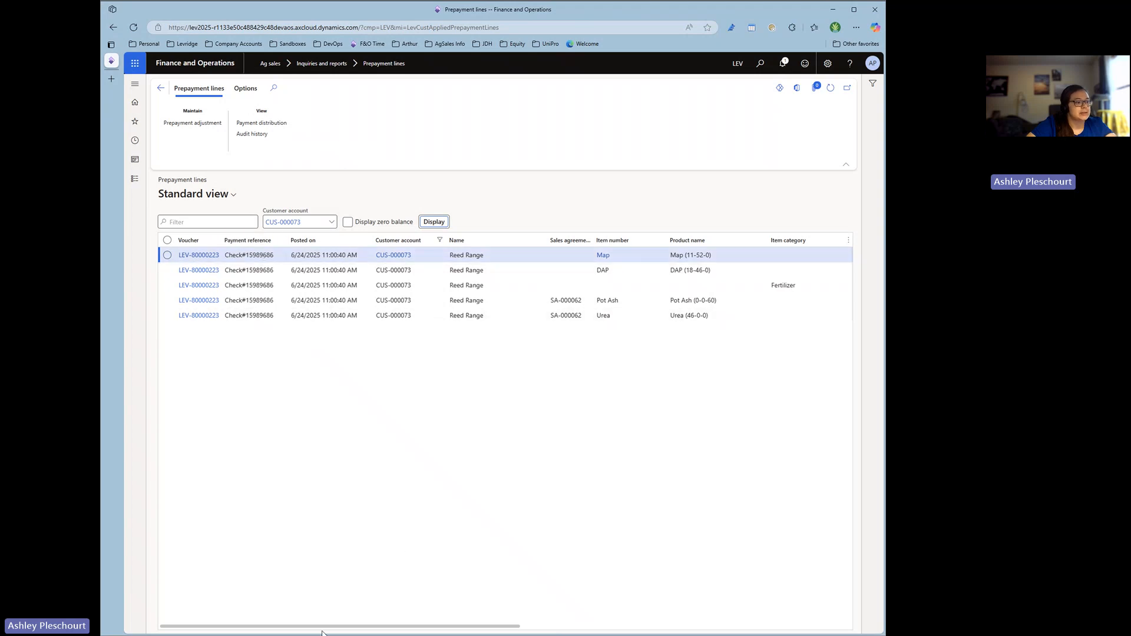
Examine the customer's prepayment lines, including quantity, prepayment, applied, invoiced and remaining amounts, expiration dates and the Pot Ash agreement line.
left_click_drag(322, 632, 404, 631)
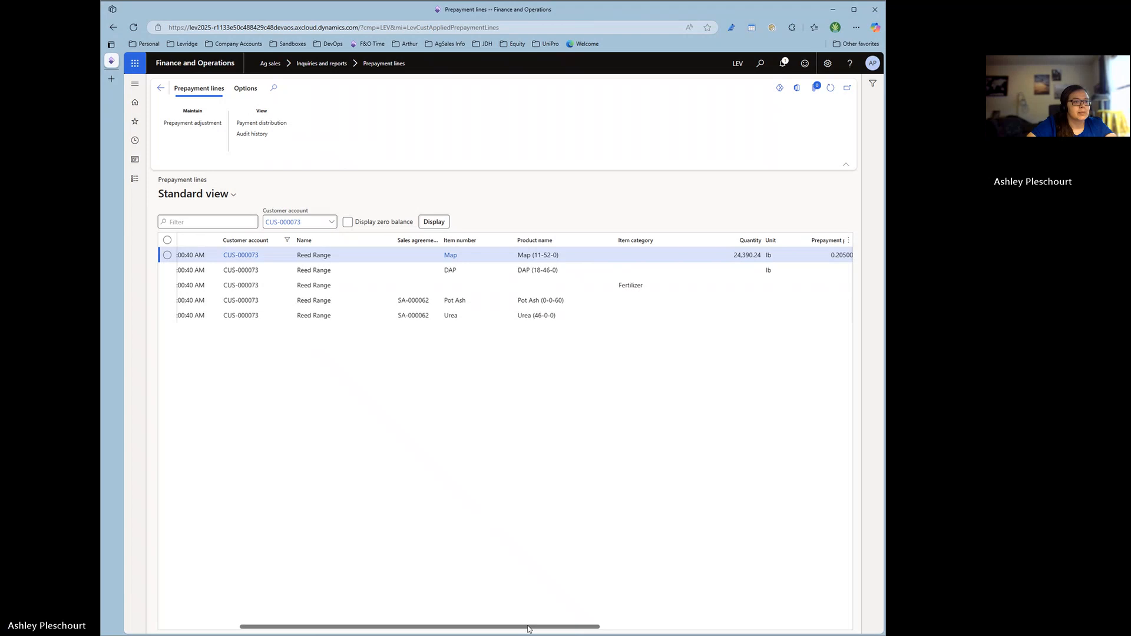
scroll(528, 630, "right", 7)
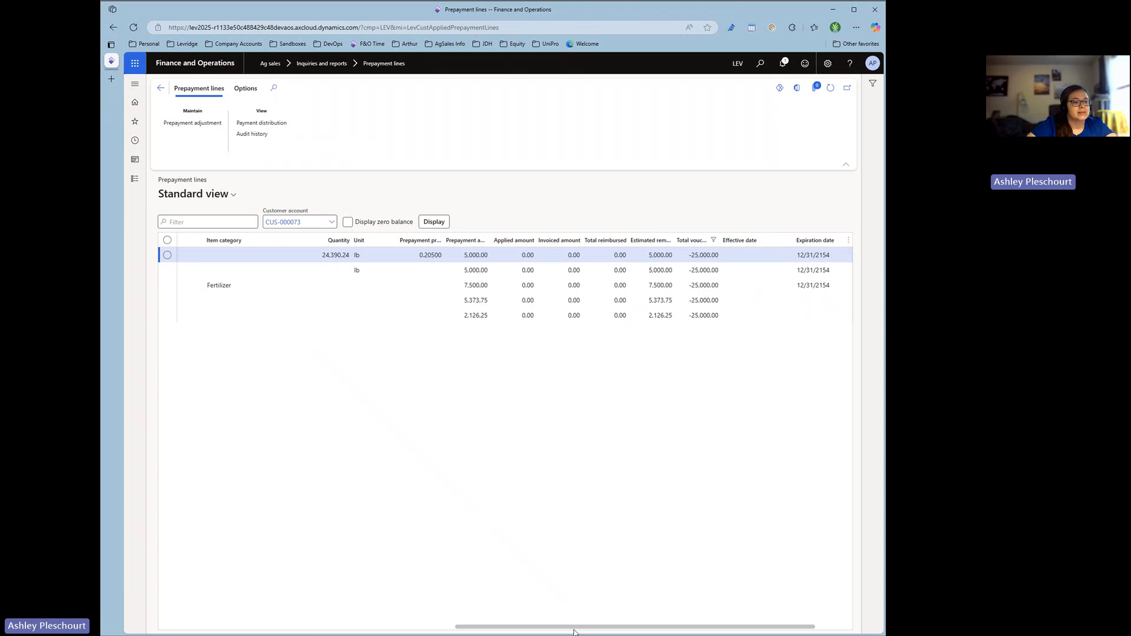
left_click_drag(574, 629, 654, 628)
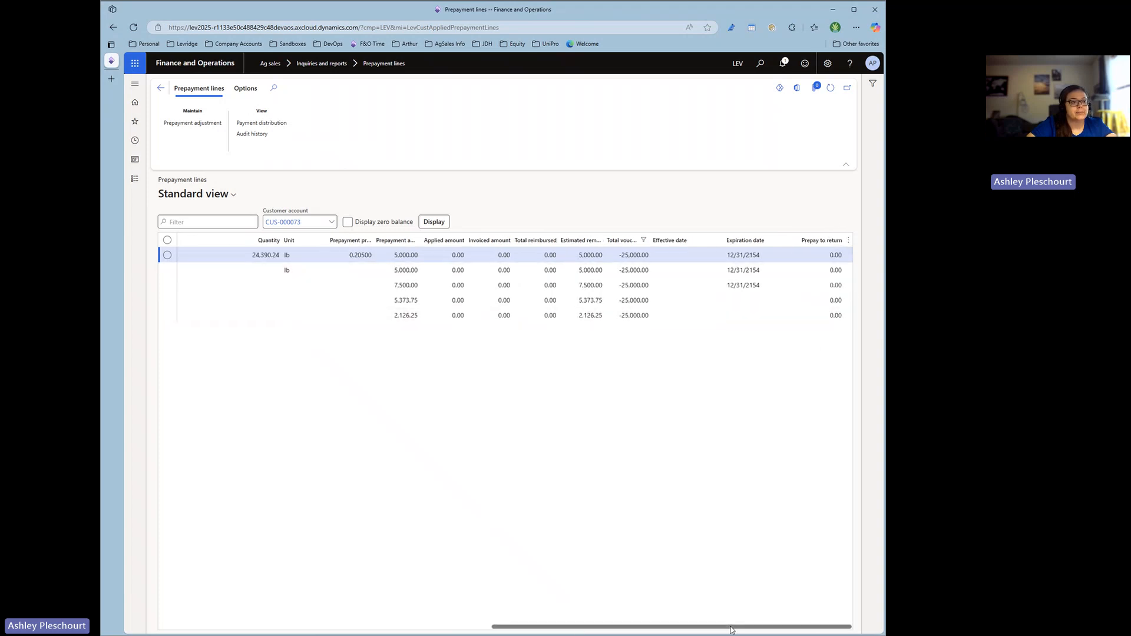
left_click_drag(731, 629, 666, 634)
left_click_drag(646, 635, 342, 631)
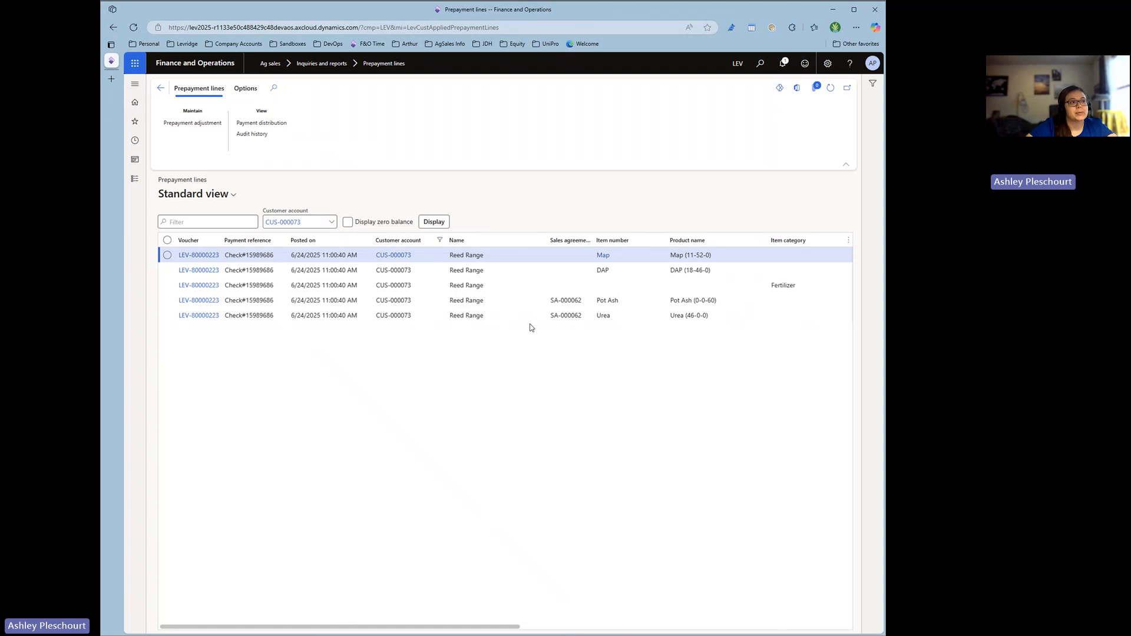
left_click(499, 302)
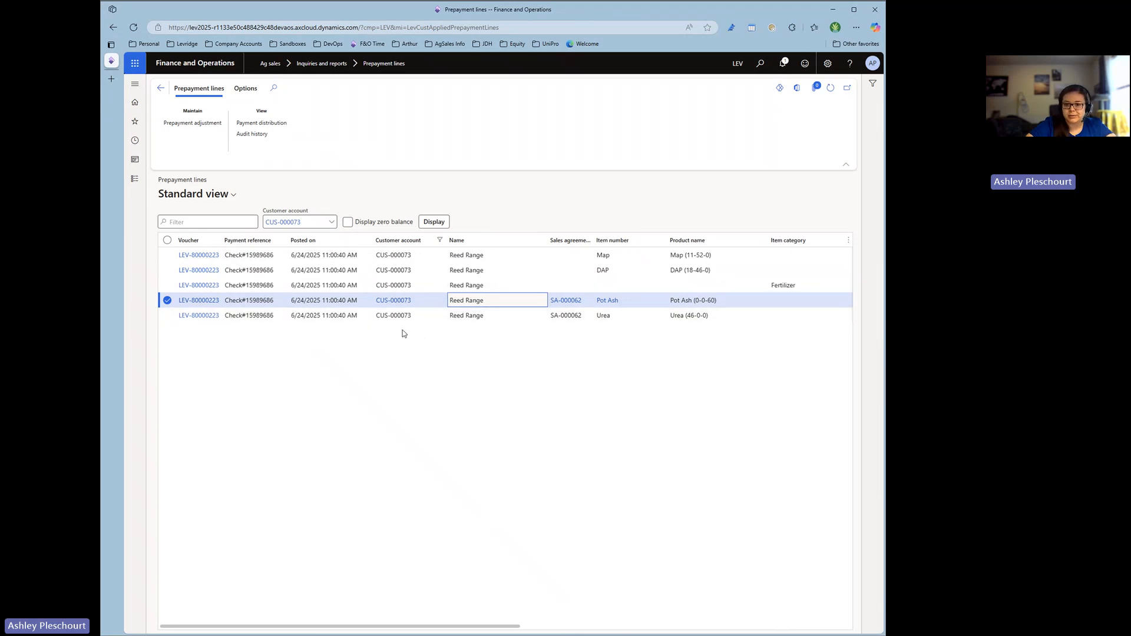
left_click(416, 412)
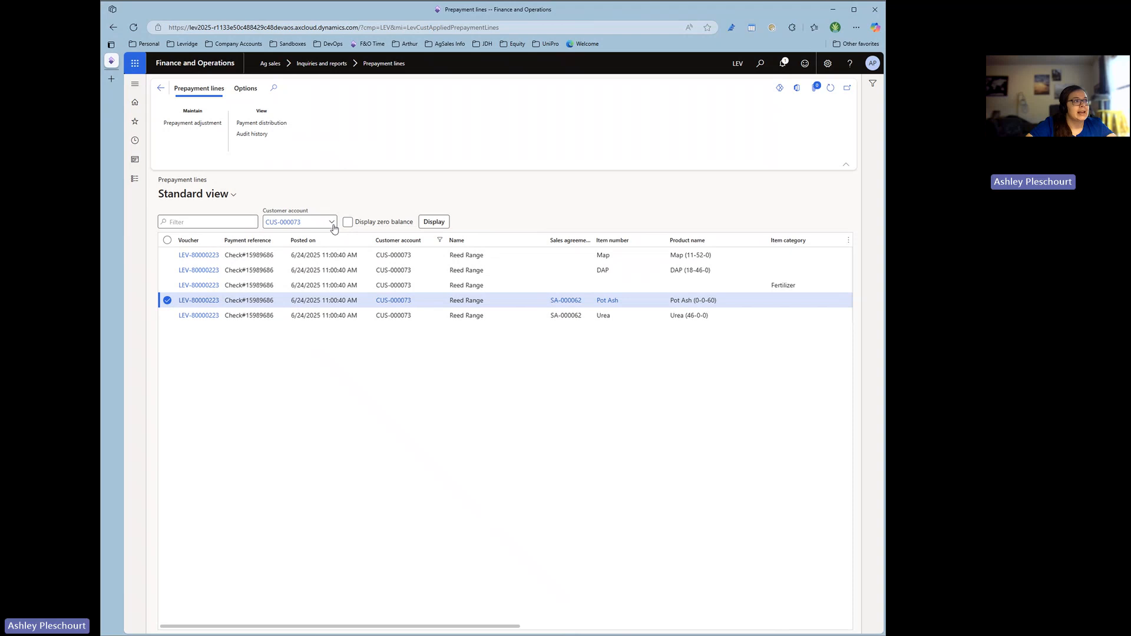